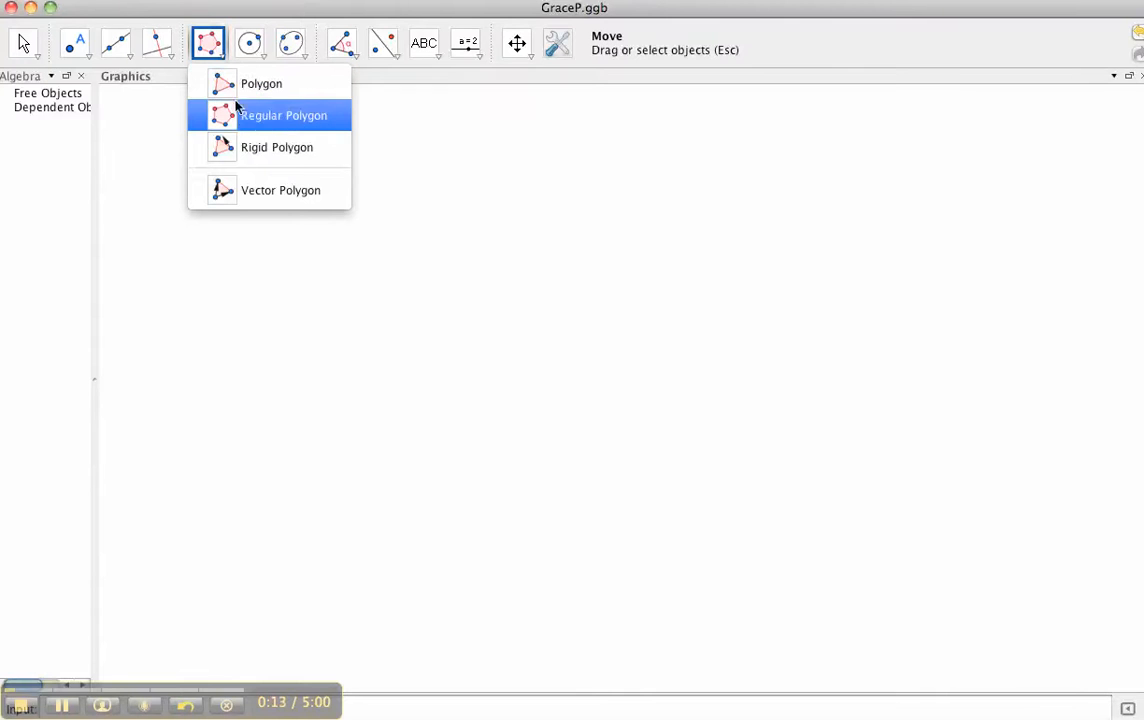
Choose the Regular Polygon tool and set labeling to No New Objects.
{"action": "left_click", "coordinate": [288, 116]}
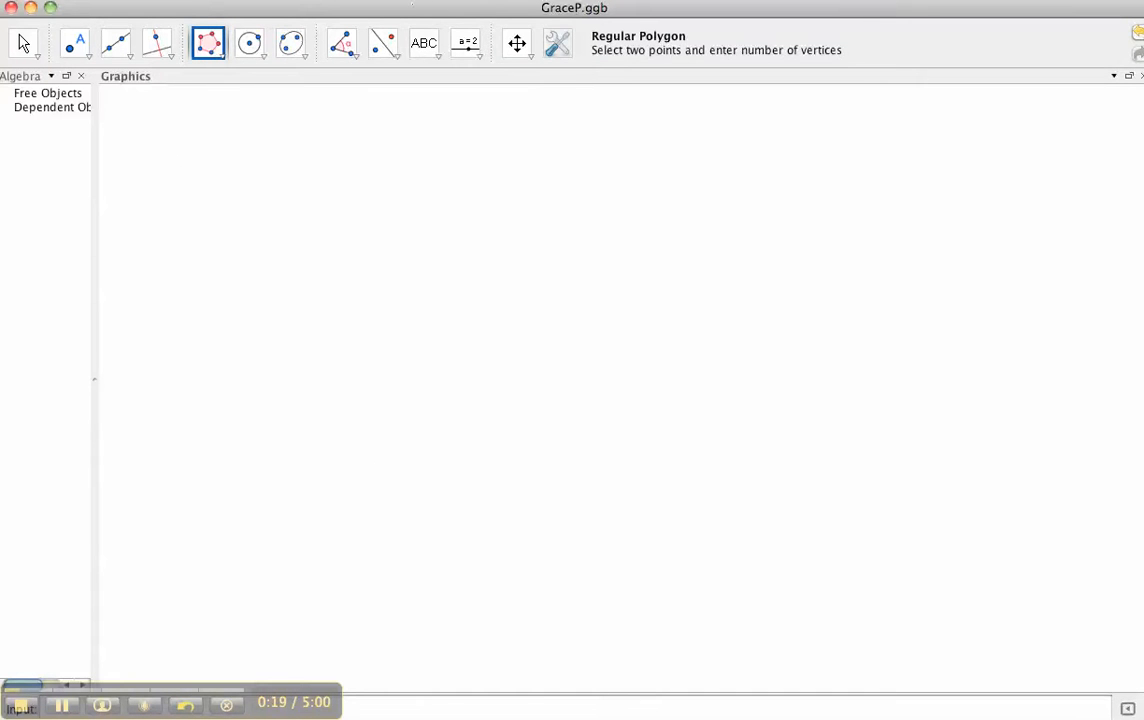
{"action": "left_click", "coordinate": [411, 5]}
{"action": "mouse_move", "coordinate": [421, 79]}
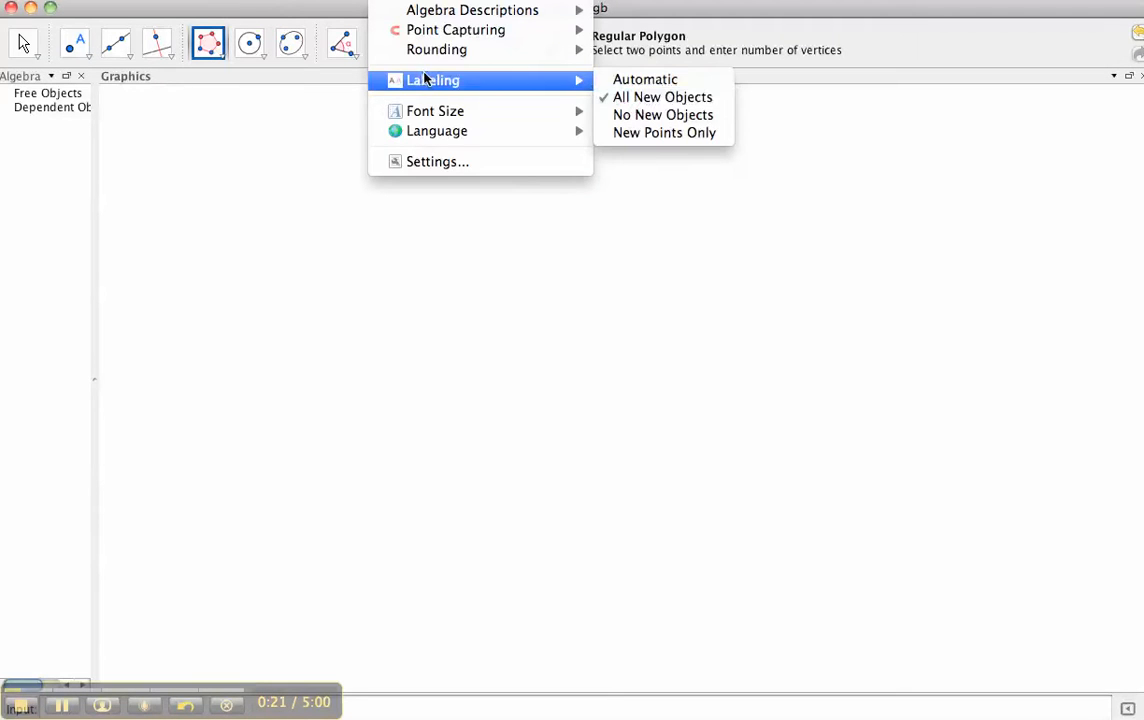
{"action": "left_click", "coordinate": [648, 115]}
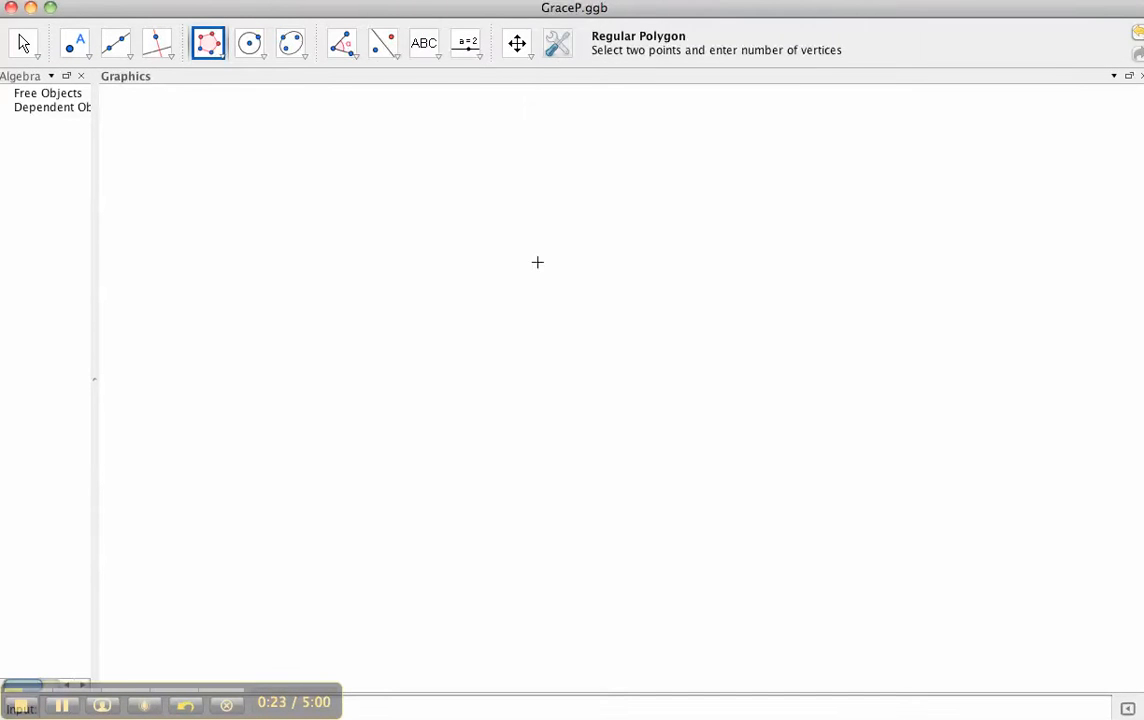
Construct a regular polygon with 5 vertices and sides about 6.55 units long, and move it slightly lower on the canvas.
{"action": "left_click", "coordinate": [404, 456]}
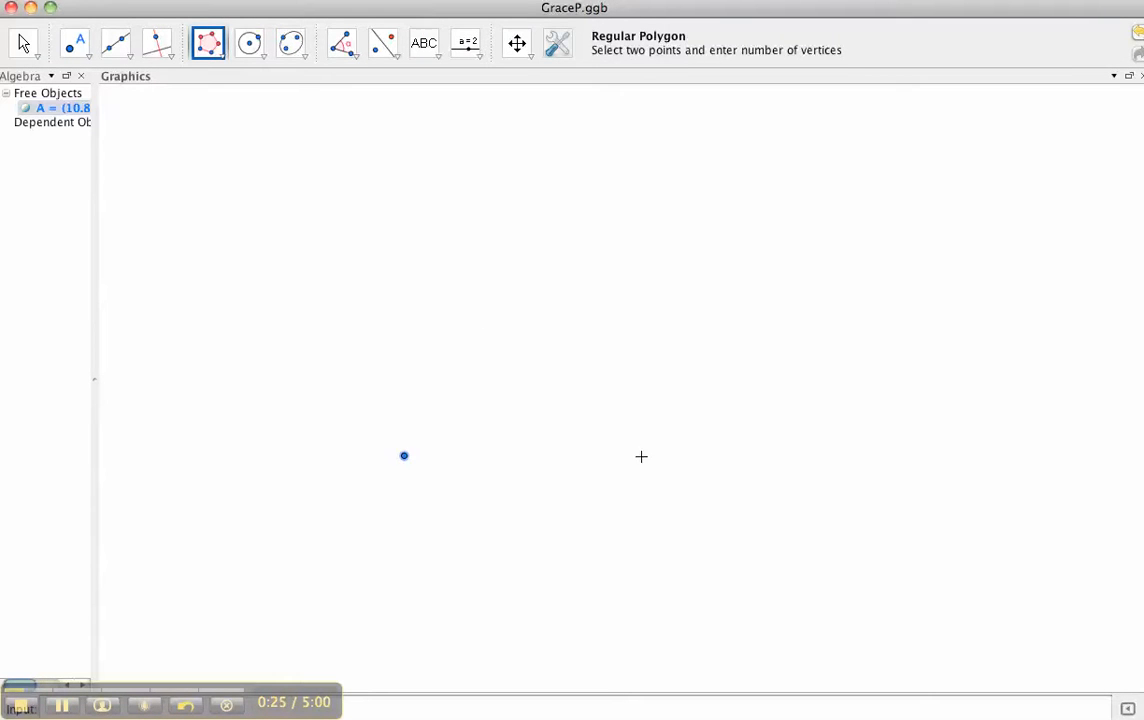
{"action": "left_click", "coordinate": [564, 458]}
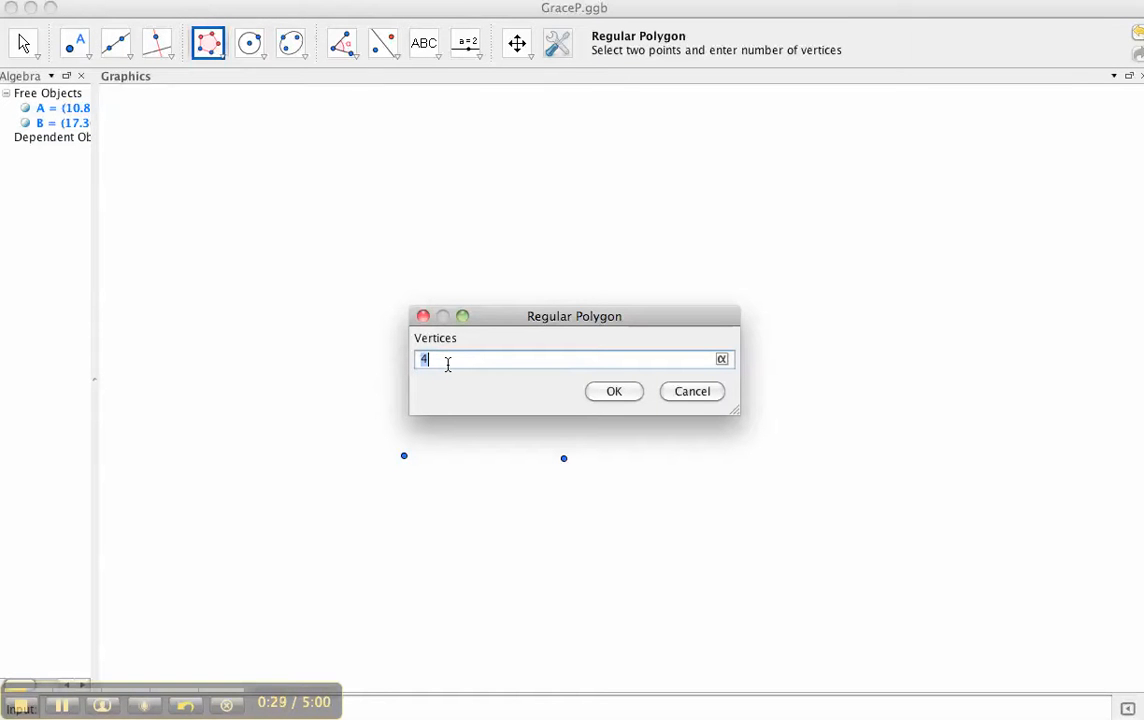
{"action": "type", "text": "5"}
{"action": "left_click", "coordinate": [630, 393]}
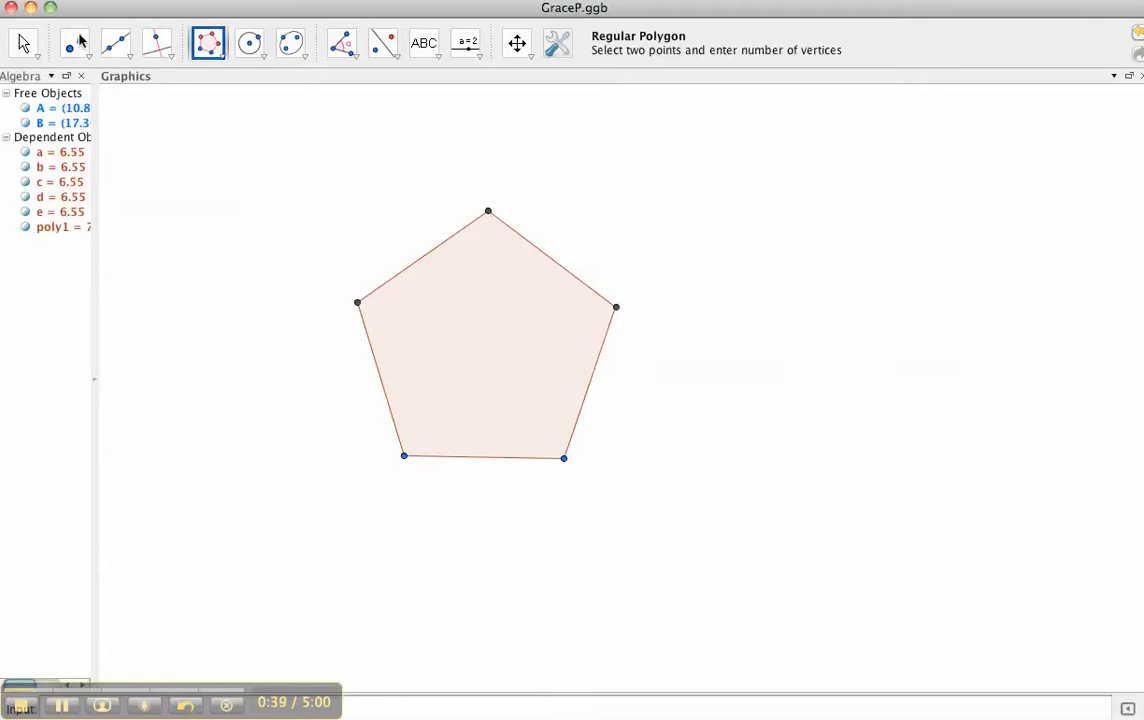
{"action": "left_click", "coordinate": [26, 46]}
{"action": "left_click_drag", "start_coordinate": [500, 304], "coordinate": [504, 351]}
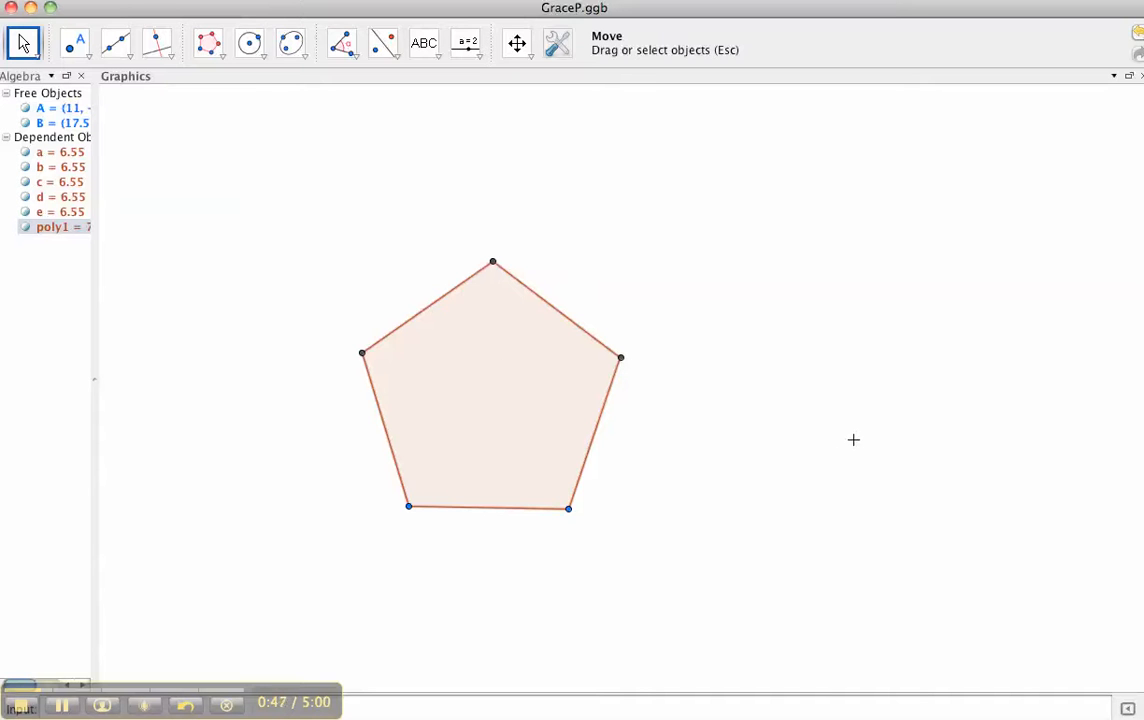
Construct two lines perpendicular to the pentagon's lower-right side, one through each of its endpoints.
{"action": "left_click", "coordinate": [155, 42]}
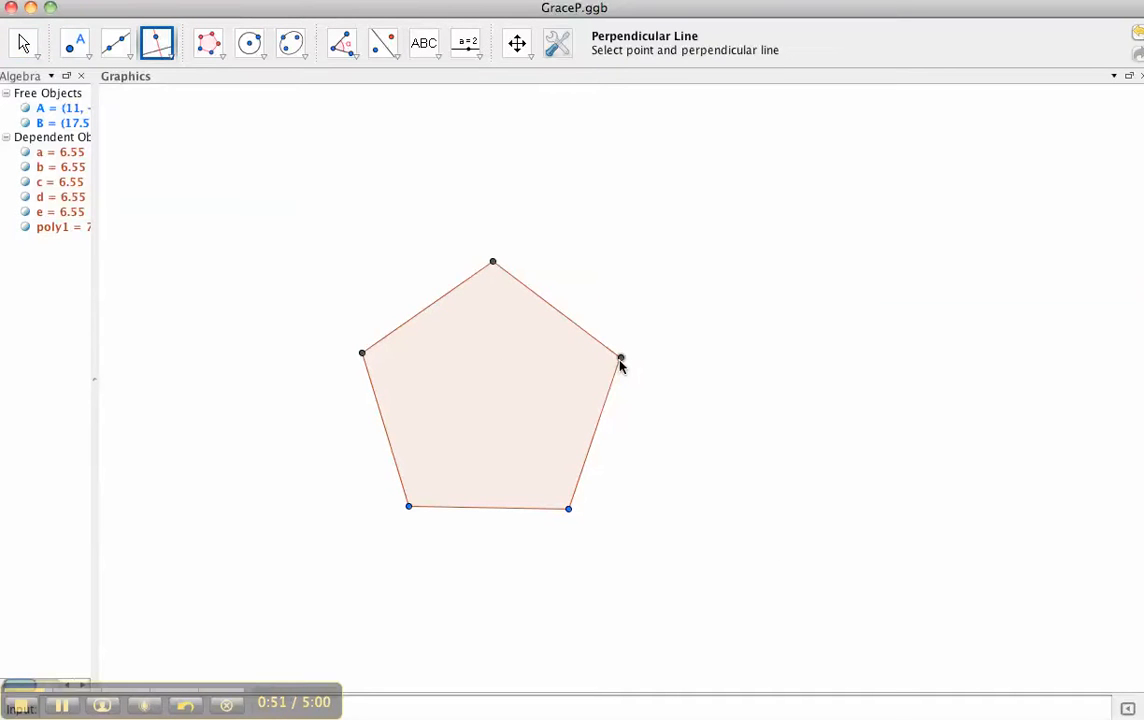
{"action": "left_click", "coordinate": [580, 474]}
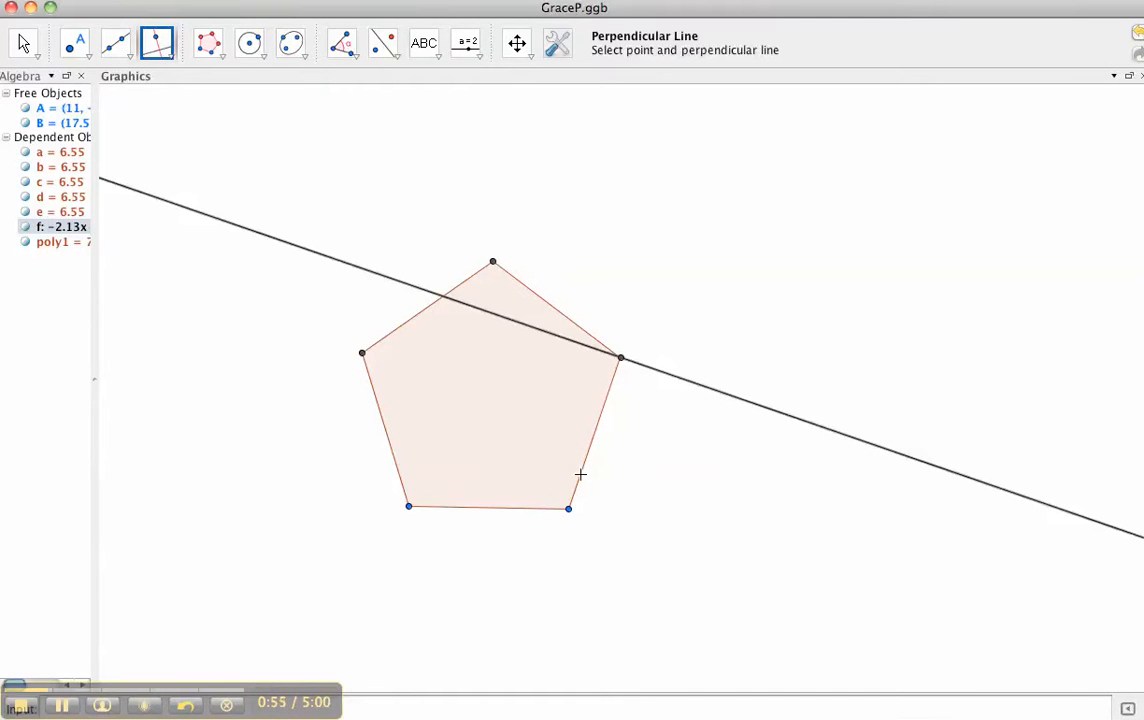
{"action": "left_click", "coordinate": [568, 509]}
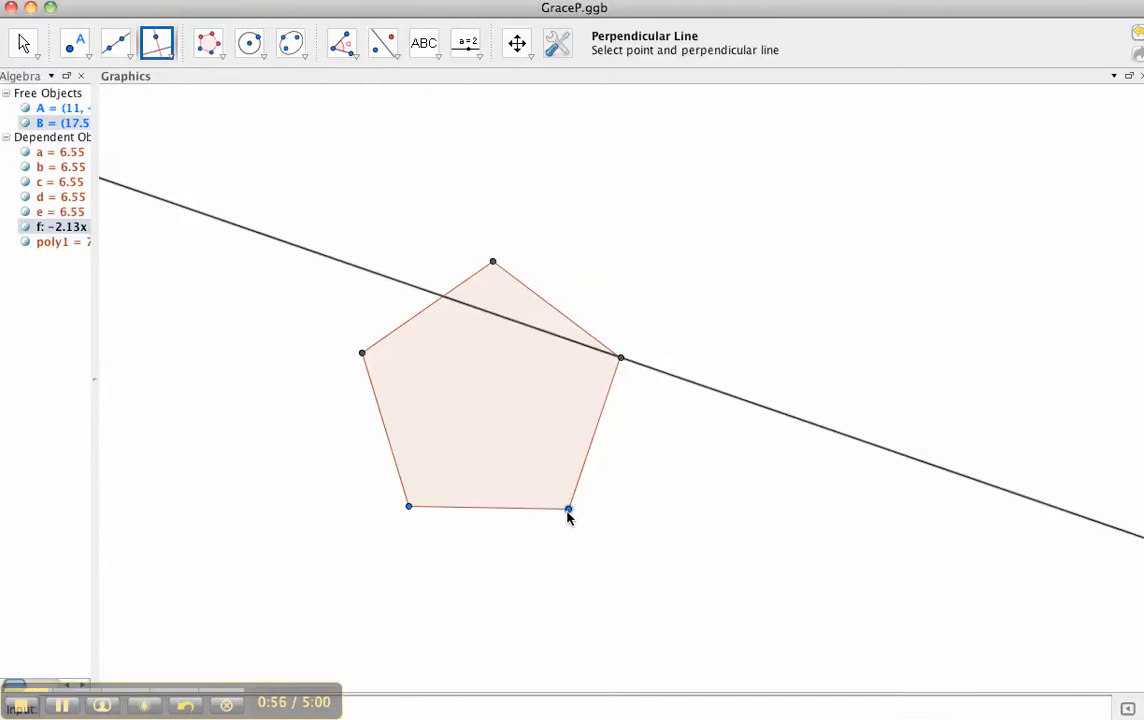
{"action": "left_click", "coordinate": [582, 460]}
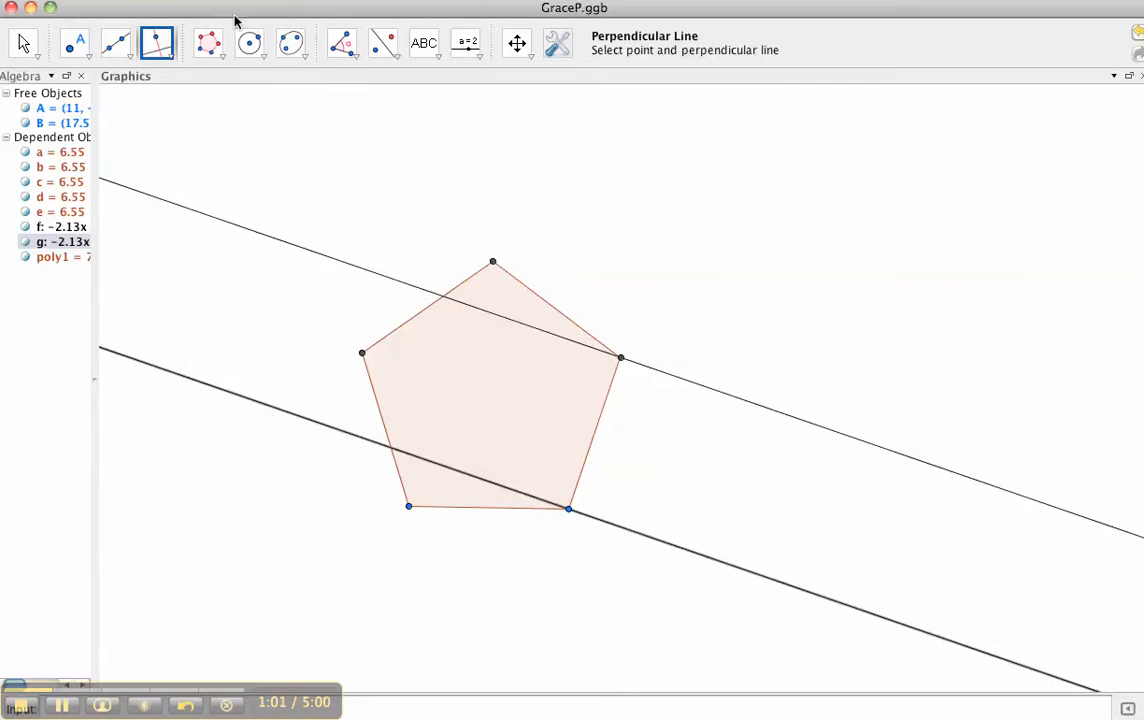
Place a point on the upper perpendicular line outside the pentagon and construct a line through it perpendicular to that line.
{"action": "left_click", "coordinate": [76, 43]}
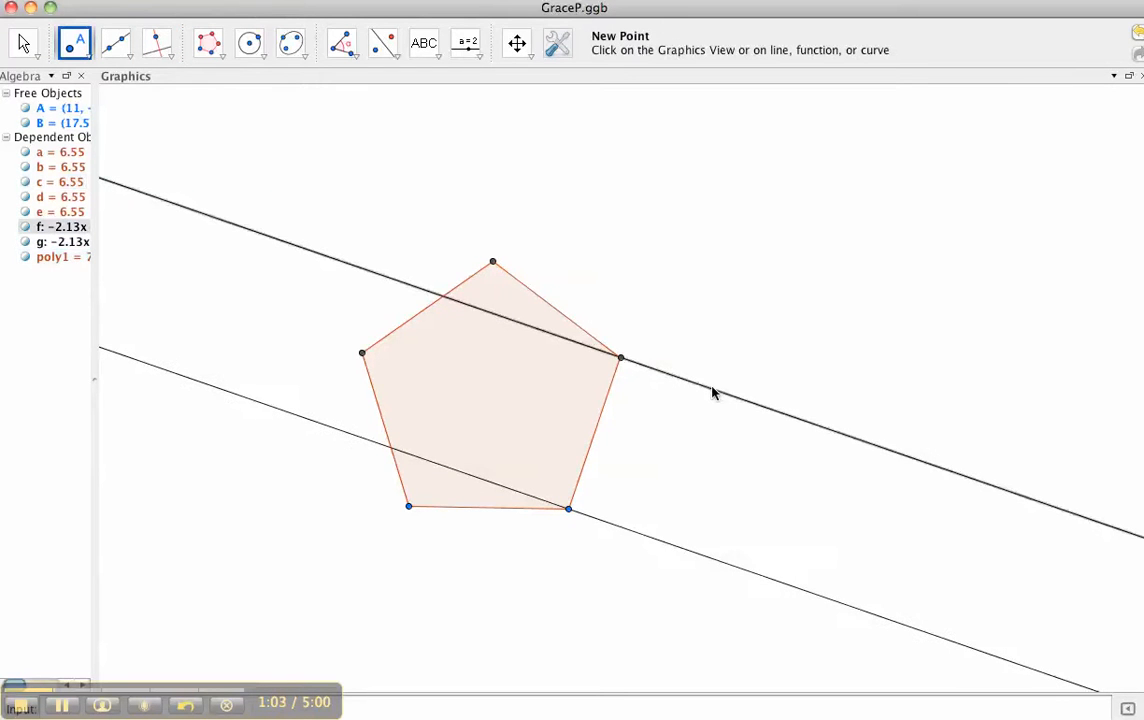
{"action": "left_click", "coordinate": [762, 407]}
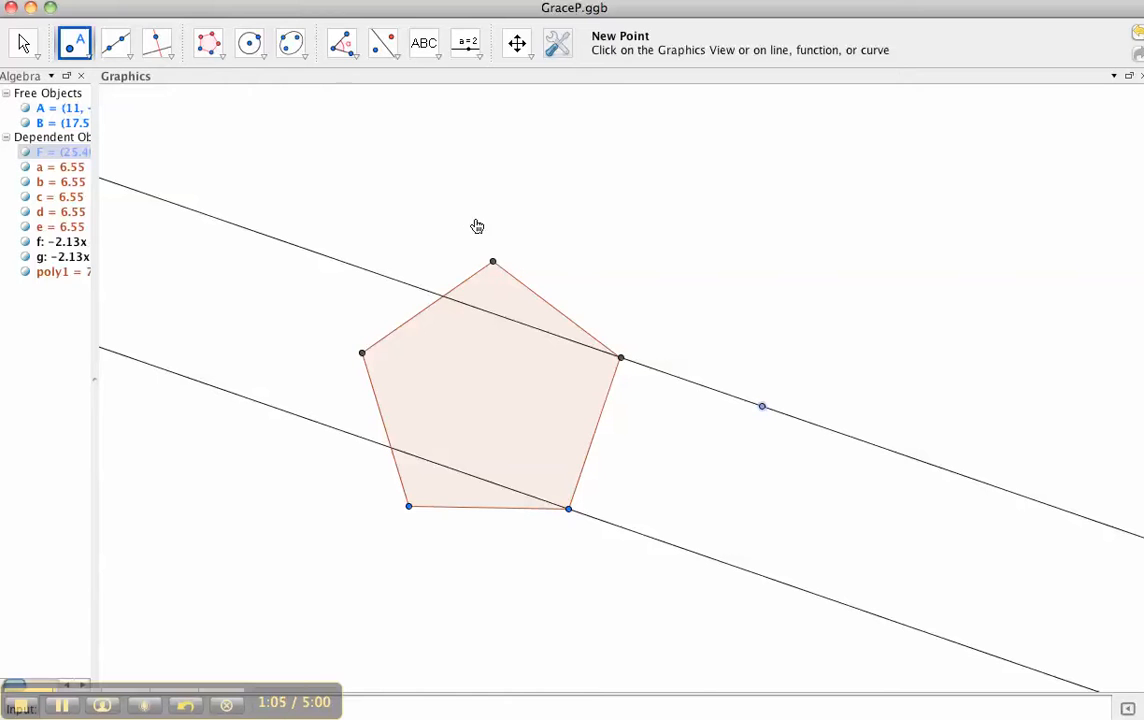
{"action": "left_click", "coordinate": [156, 43]}
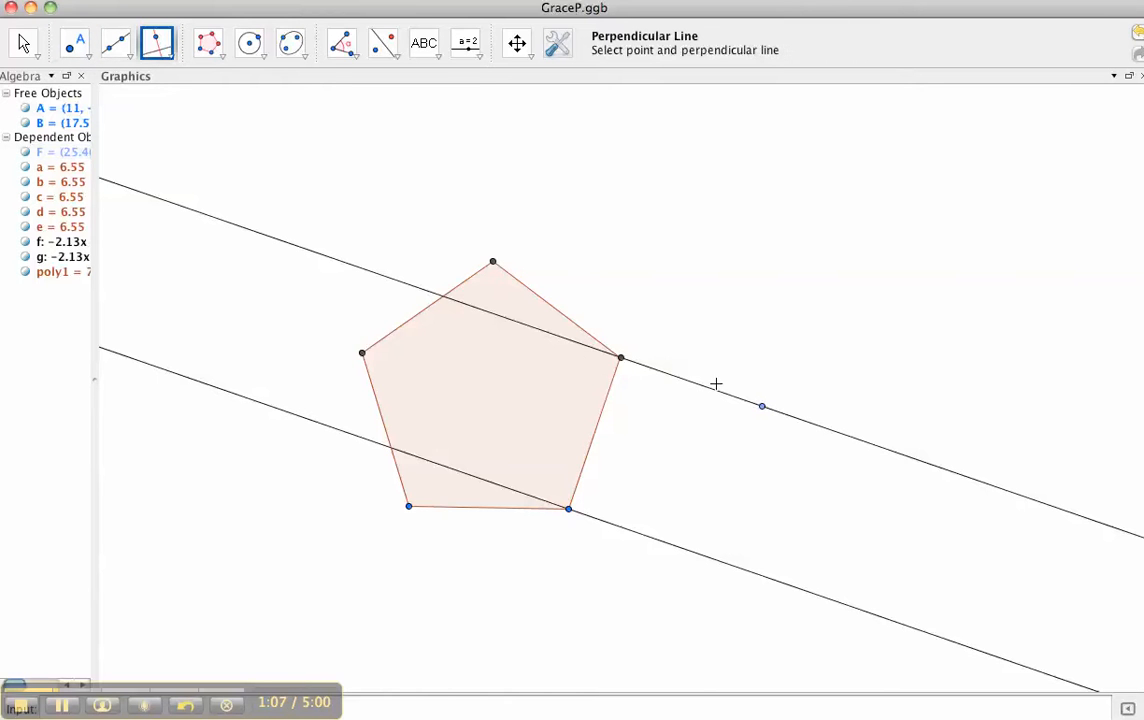
{"action": "left_click", "coordinate": [789, 416]}
{"action": "left_click", "coordinate": [792, 418]}
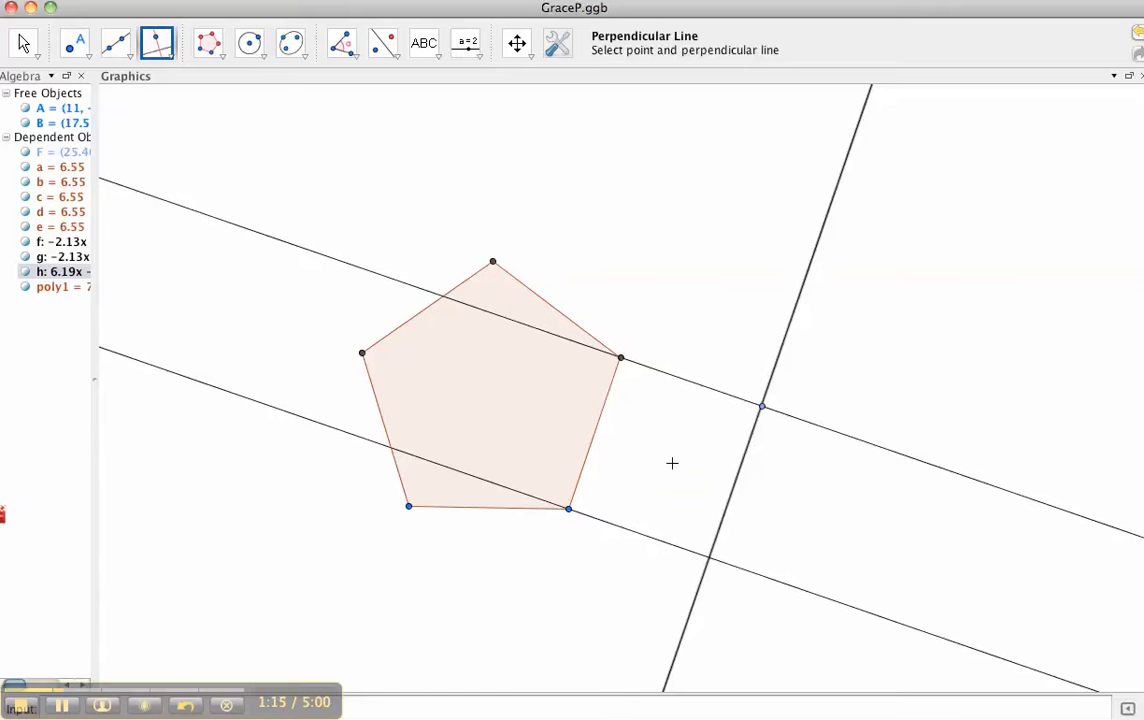
Move the new point farther from the pentagon along its line and mark where the outer perpendicular crosses the lower parallel line.
{"action": "left_click", "coordinate": [25, 43]}
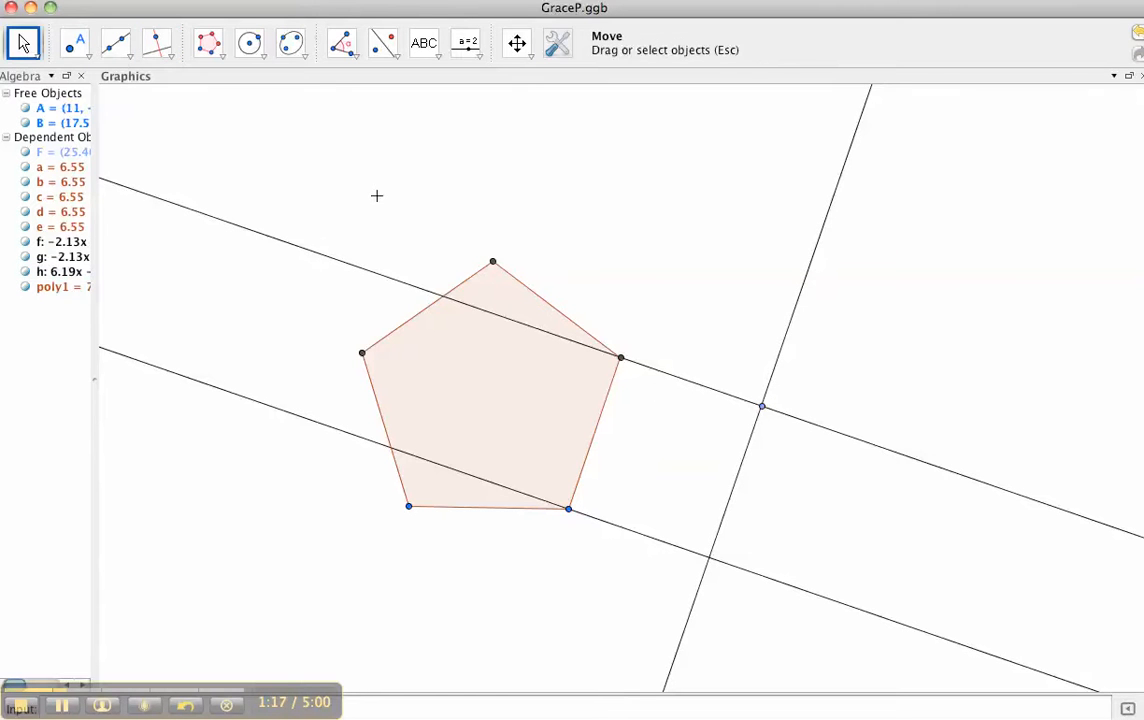
{"action": "left_click_drag", "start_coordinate": [762, 408], "coordinate": [802, 422]}
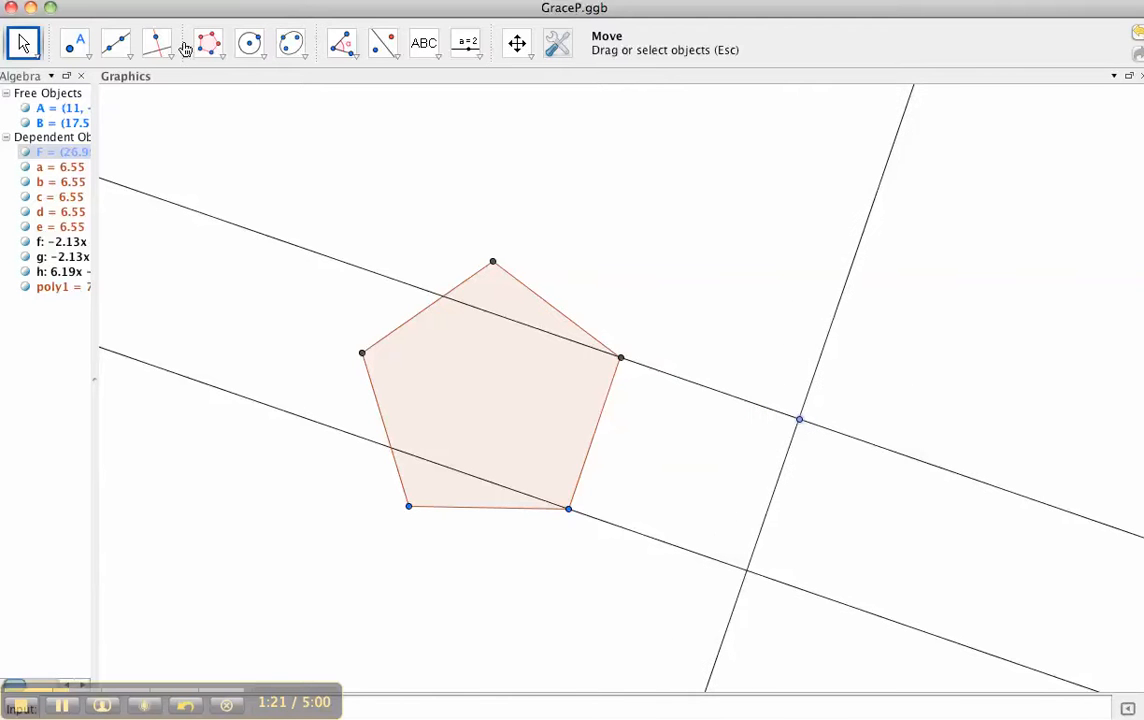
{"action": "left_click", "coordinate": [75, 42]}
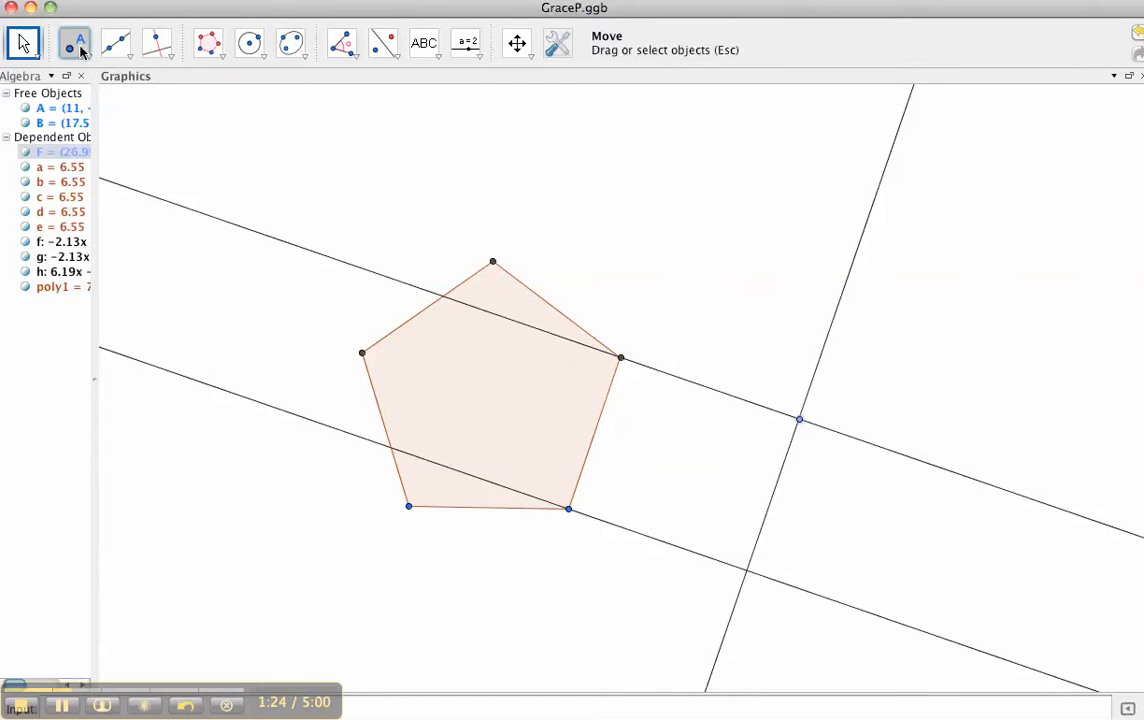
{"action": "left_click", "coordinate": [745, 570]}
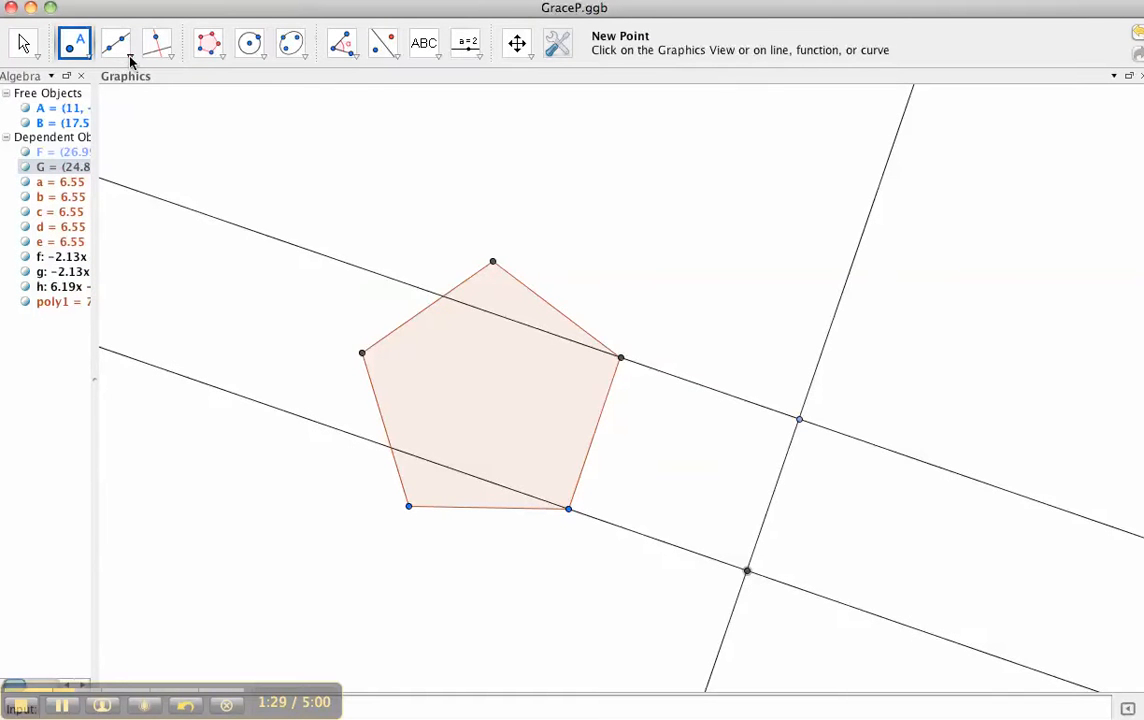
Draw segments for the three outer sides of the rectangle attached to the pentagon's lower-right side.
{"action": "left_click", "coordinate": [128, 60]}
{"action": "left_click", "coordinate": [129, 120]}
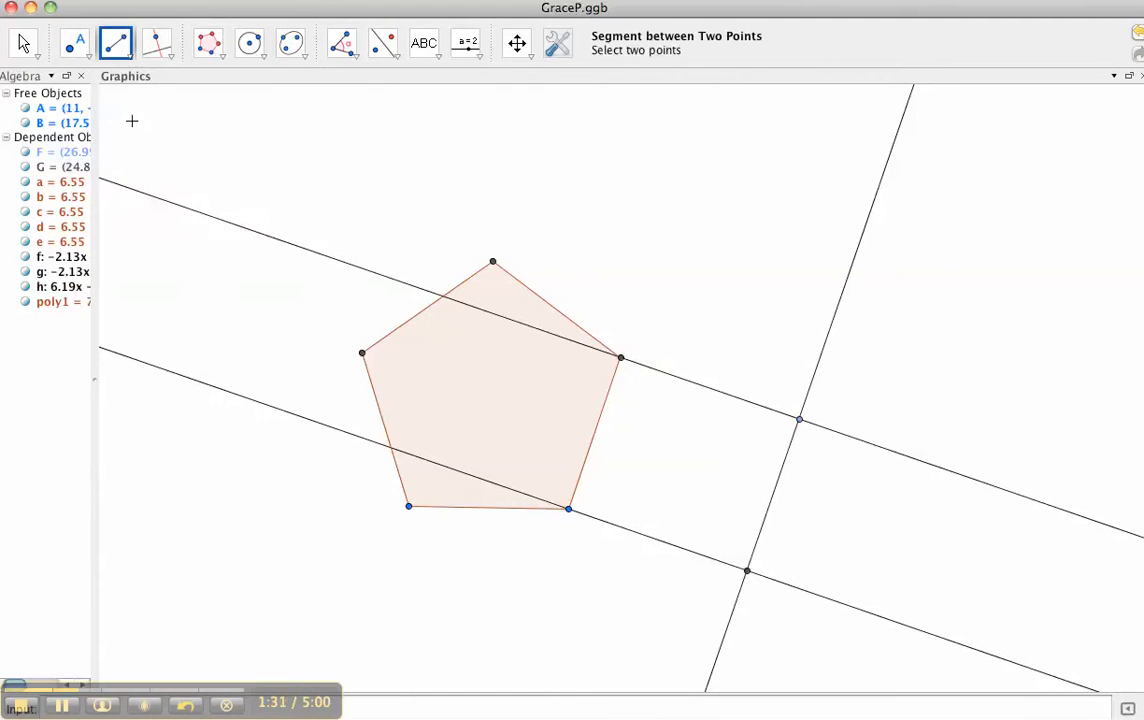
{"action": "left_click", "coordinate": [620, 358]}
{"action": "left_click", "coordinate": [799, 420]}
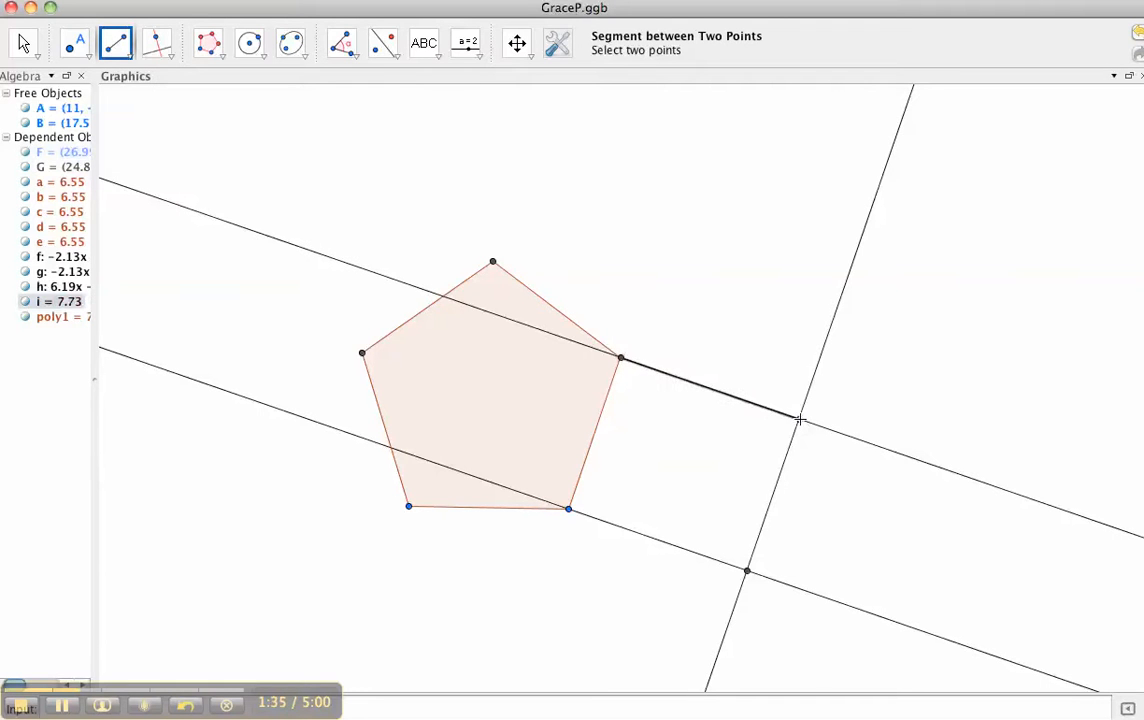
{"action": "left_click", "coordinate": [747, 571]}
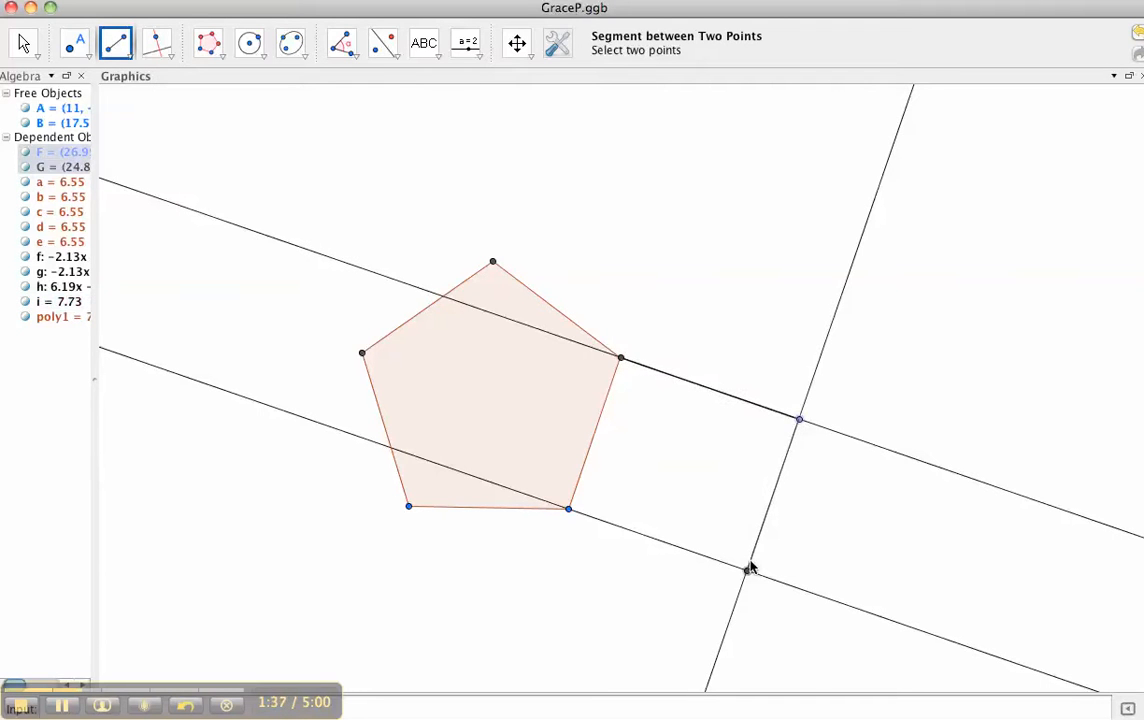
{"action": "left_click", "coordinate": [799, 420]}
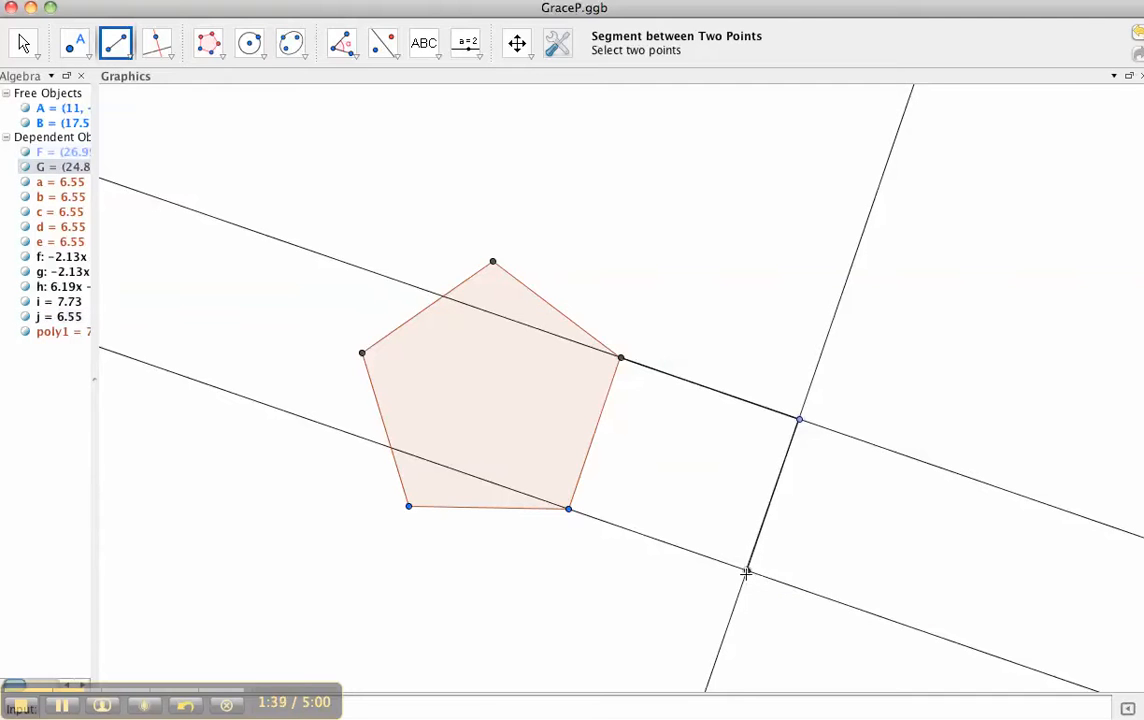
{"action": "left_click", "coordinate": [570, 510]}
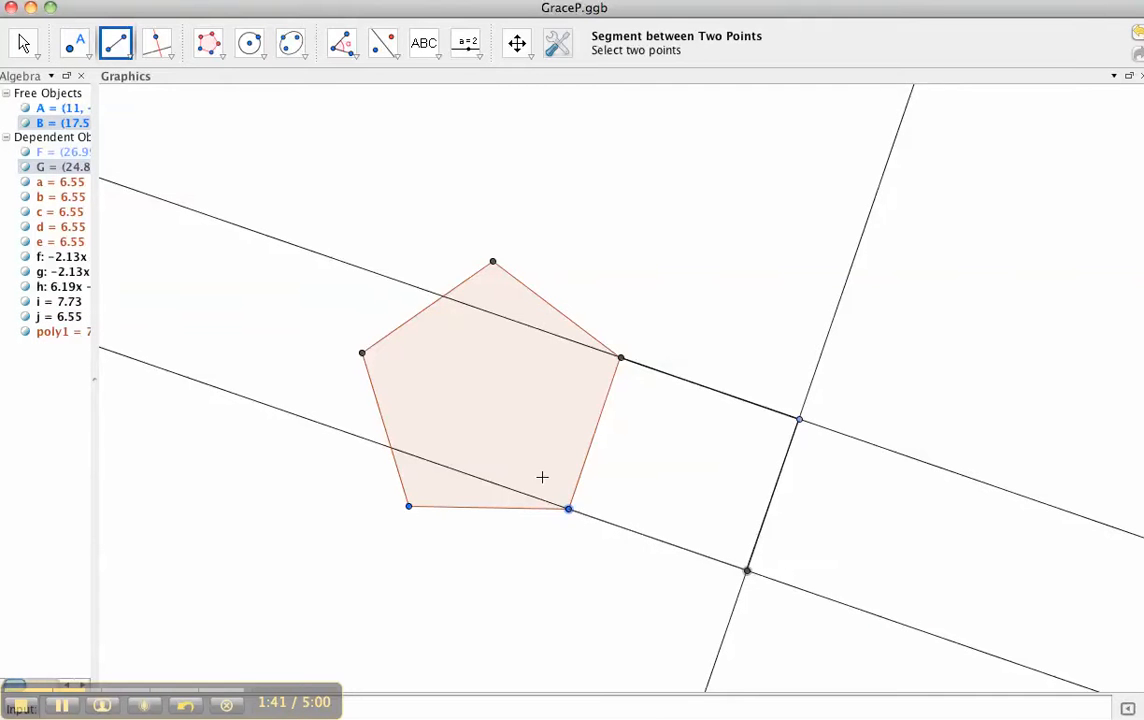
Hide the three construction lines f, g and h around the rectangle.
{"action": "left_click", "coordinate": [23, 45]}
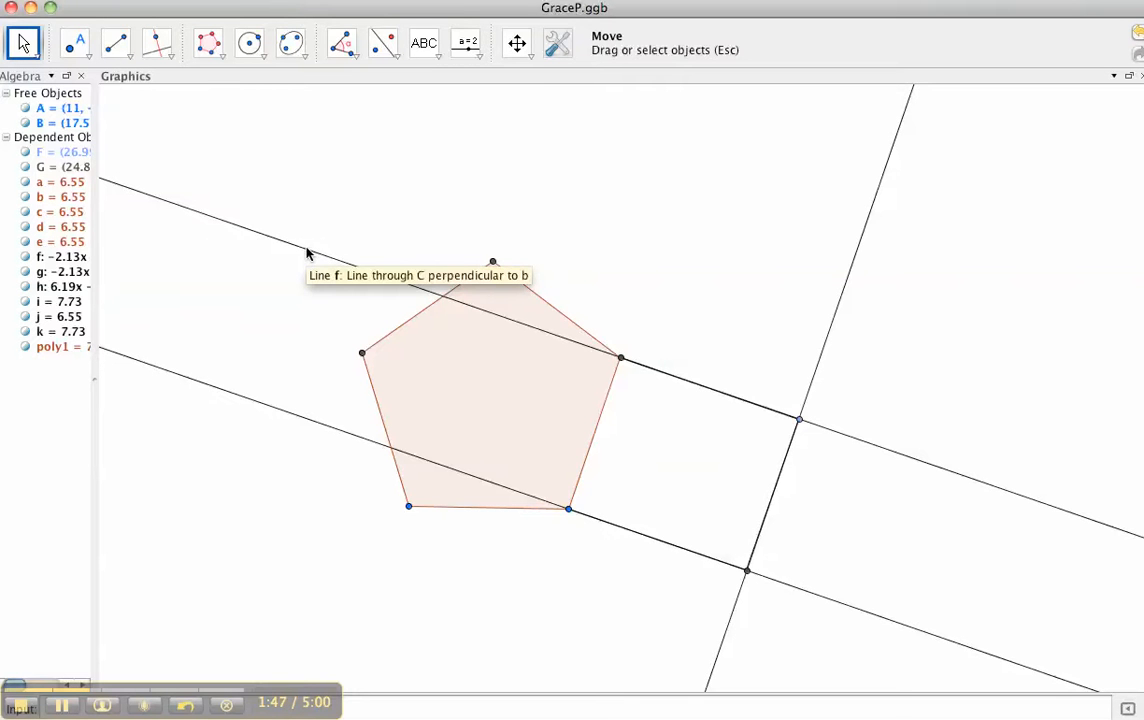
{"action": "left_click", "coordinate": [26, 259]}
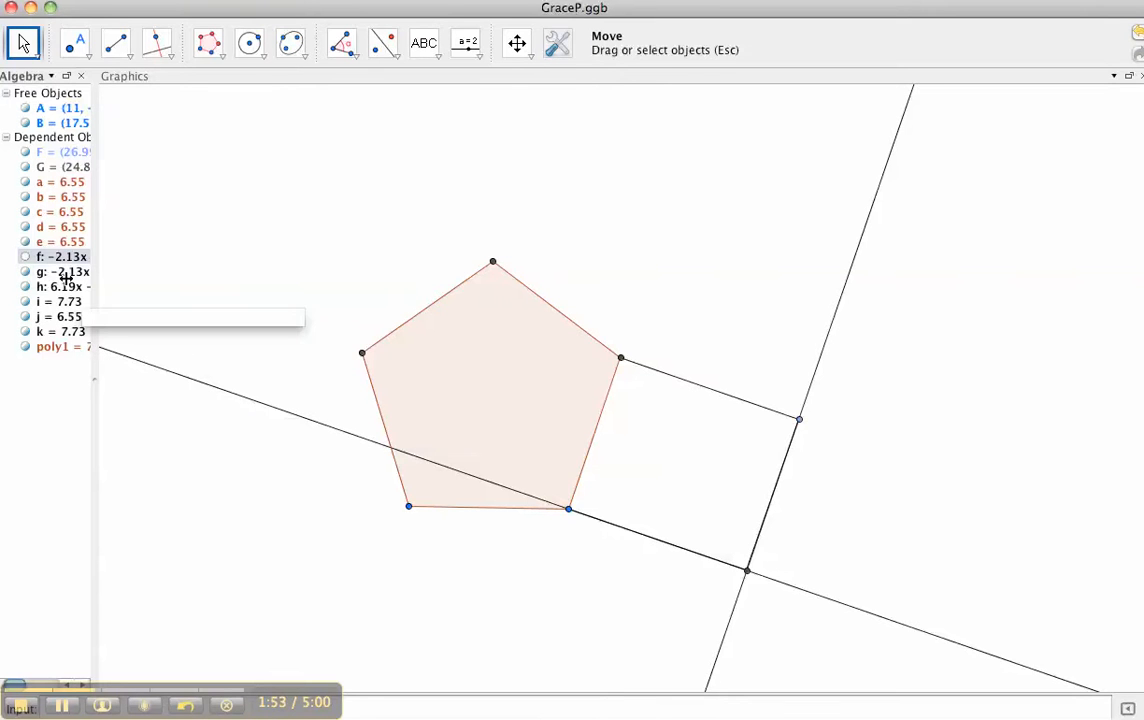
{"action": "left_click", "coordinate": [26, 273]}
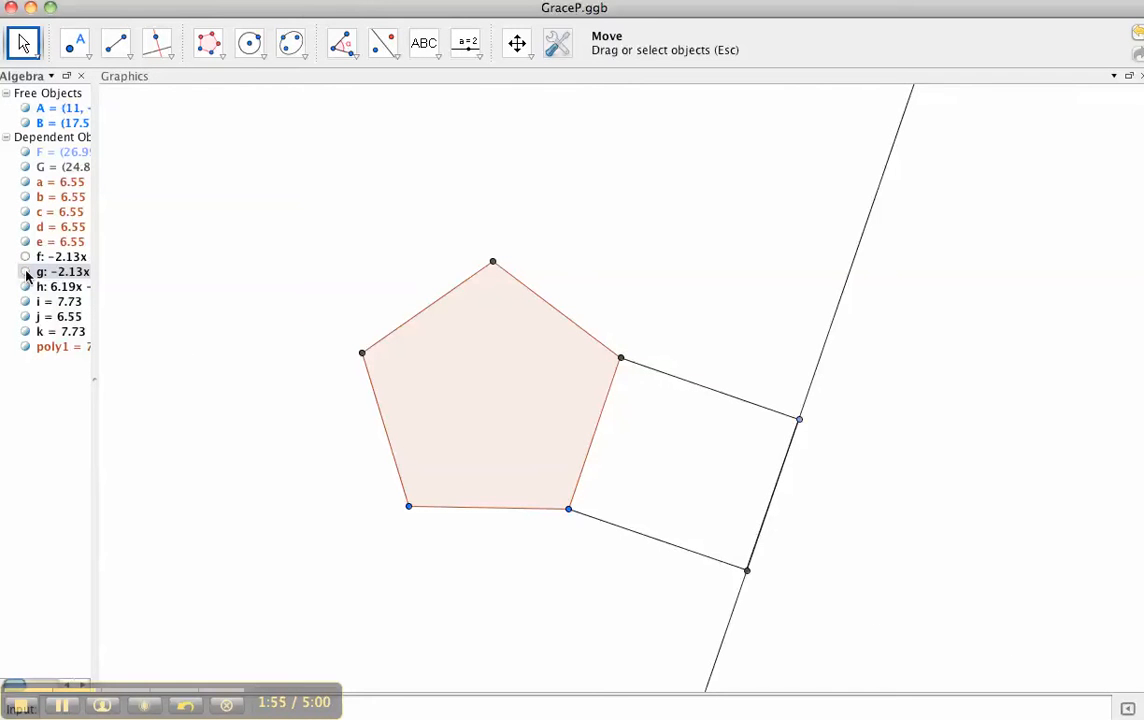
{"action": "left_click", "coordinate": [25, 287]}
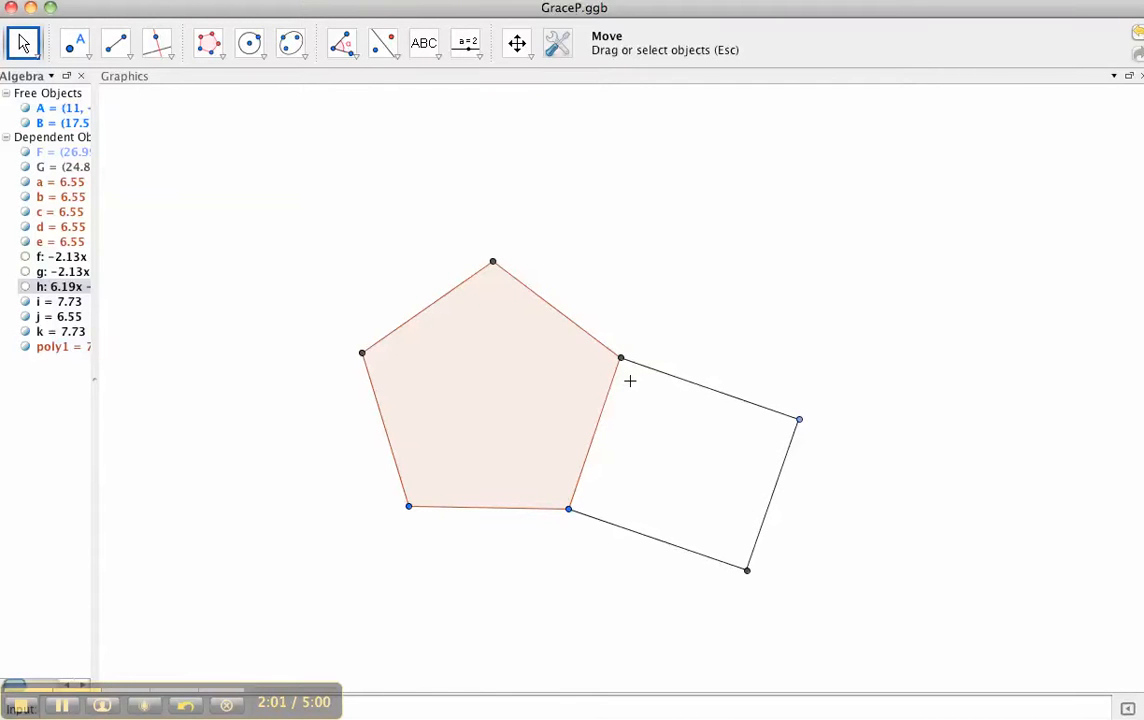
Construct two lines perpendicular to the pentagon's upper-right side, one through each of its endpoints.
{"action": "left_click", "coordinate": [156, 50]}
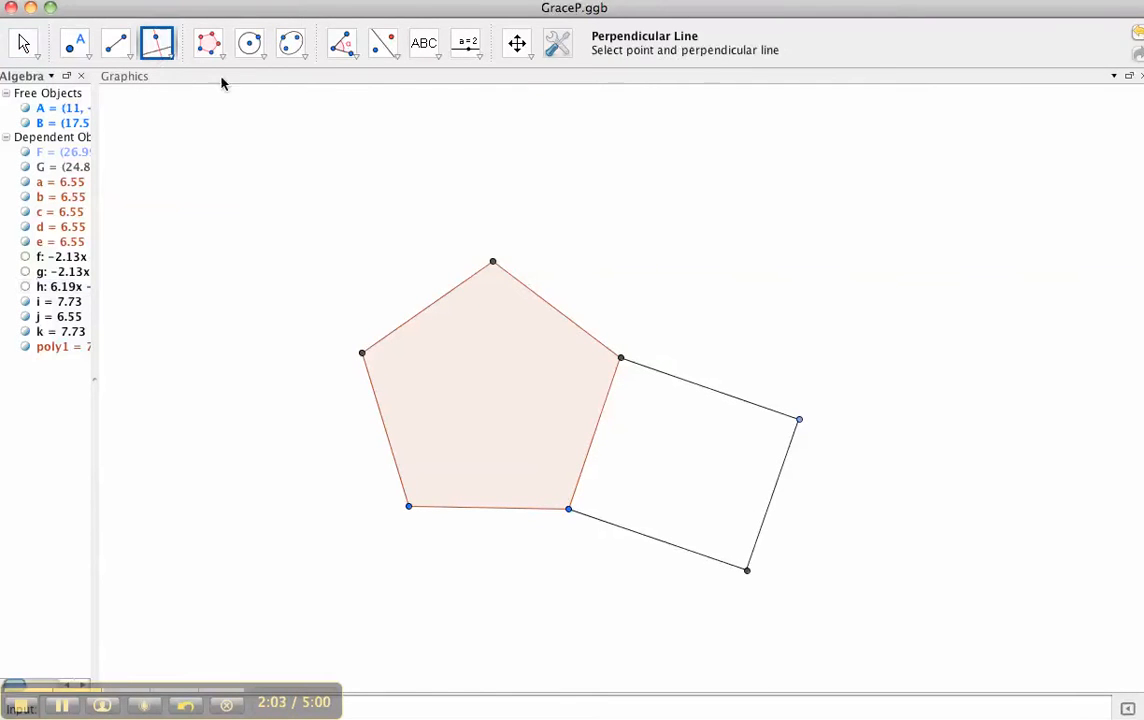
{"action": "left_click", "coordinate": [493, 262]}
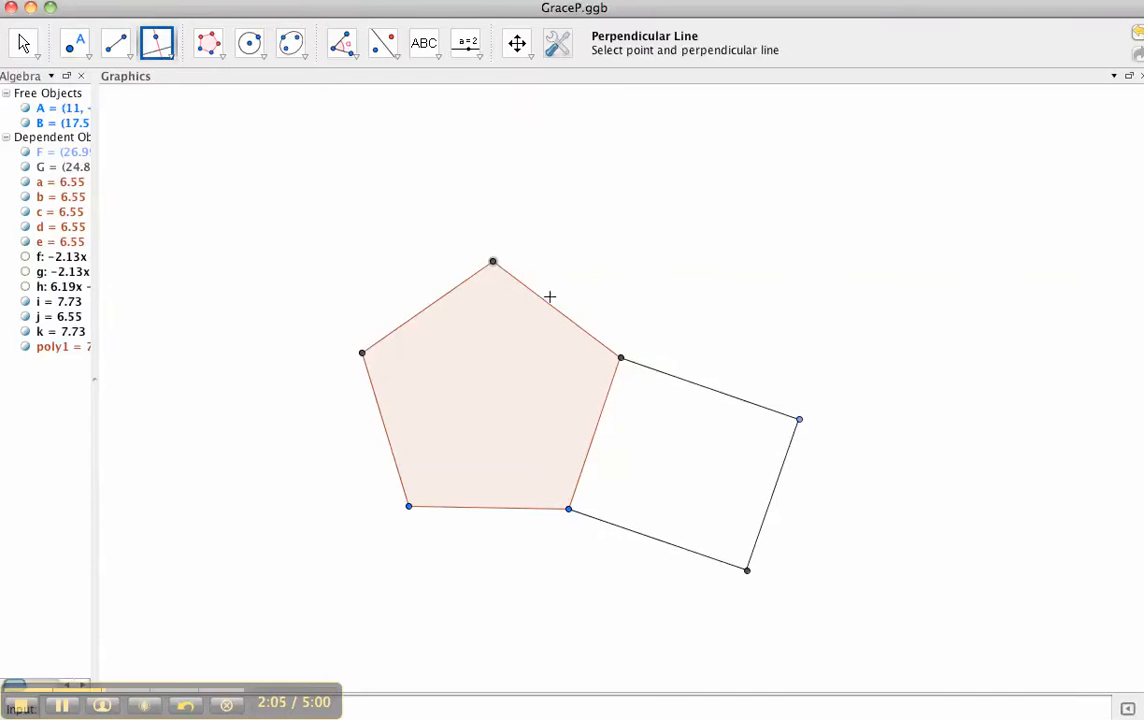
{"action": "left_click", "coordinate": [582, 332]}
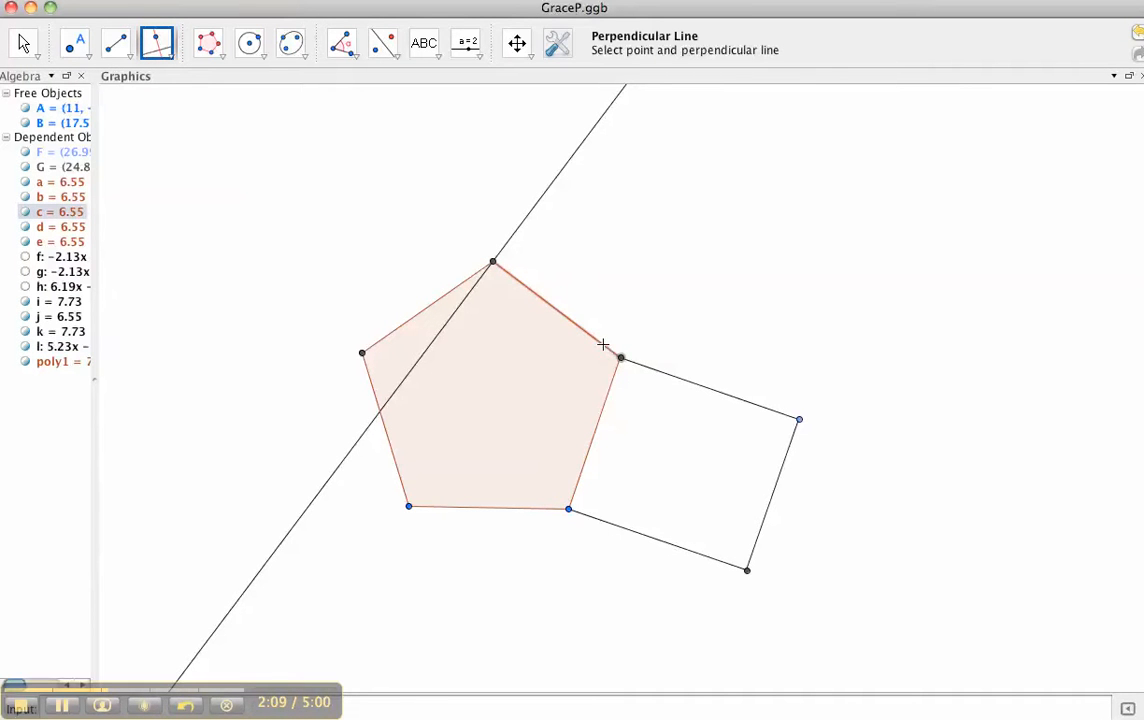
{"action": "left_click", "coordinate": [603, 344]}
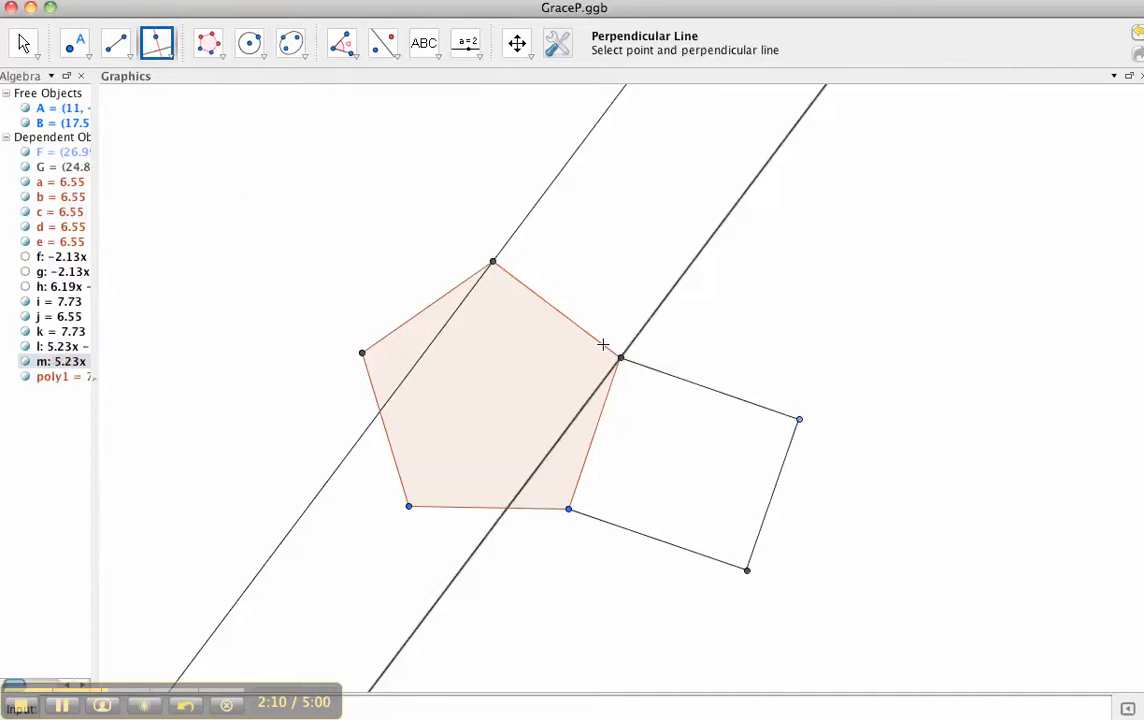
Construct two lines perpendicular to the pentagon's upper-left side, through the top vertex and the left vertex.
{"action": "left_click", "coordinate": [492, 262]}
{"action": "left_click", "coordinate": [440, 297]}
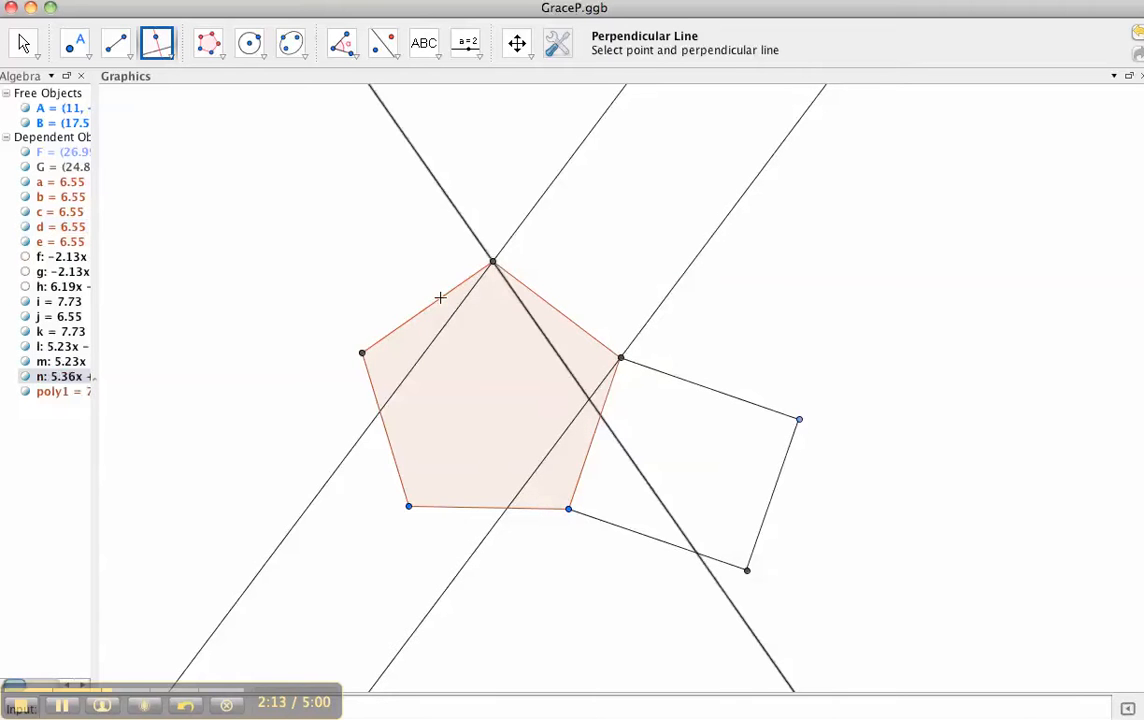
{"action": "left_click", "coordinate": [363, 353]}
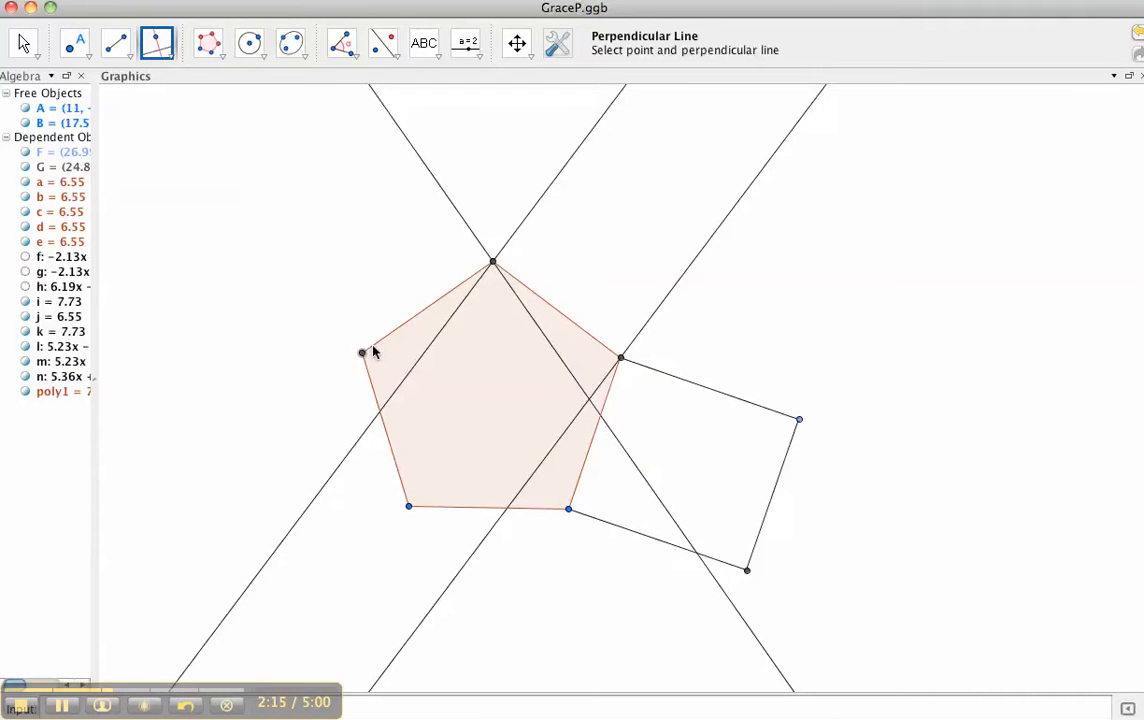
{"action": "left_click", "coordinate": [380, 346]}
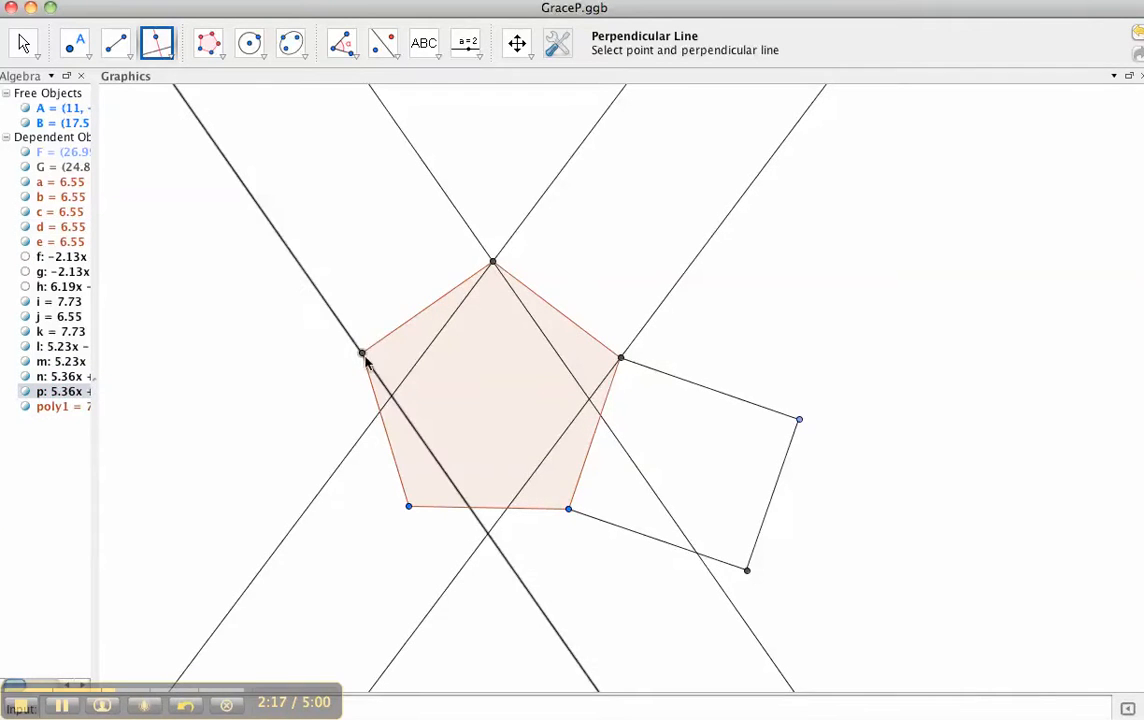
Construct two lines perpendicular to the pentagon's lower-left side, one through each of its endpoints.
{"action": "left_click", "coordinate": [372, 388]}
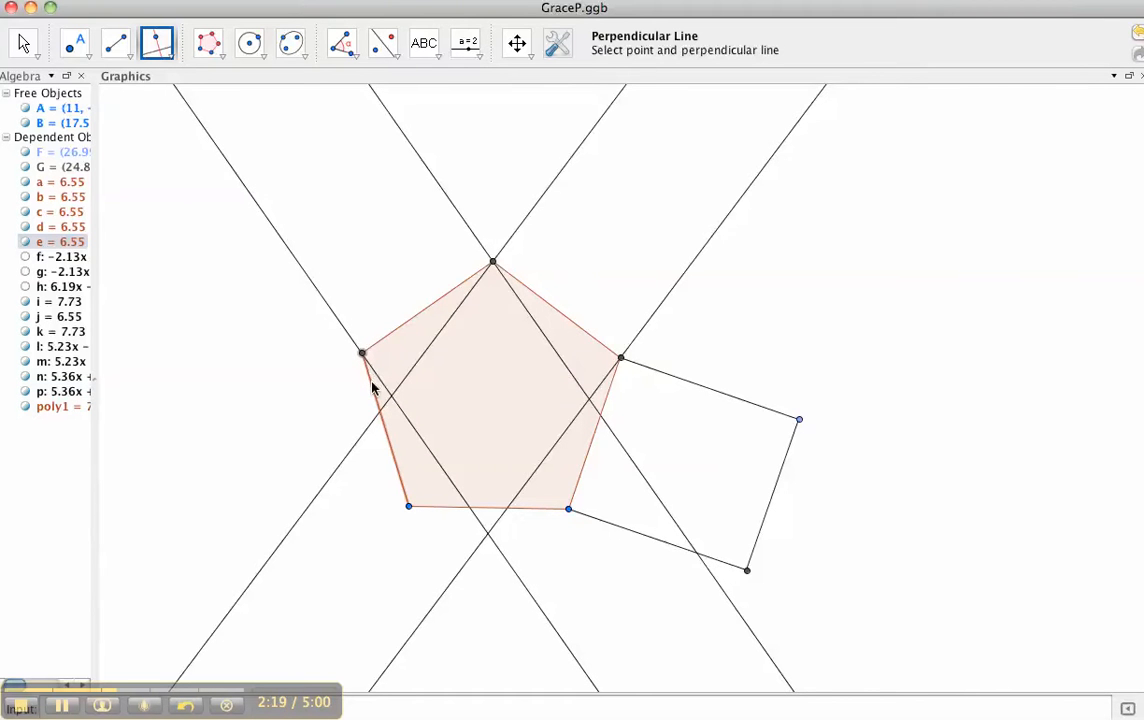
{"action": "left_click", "coordinate": [363, 353]}
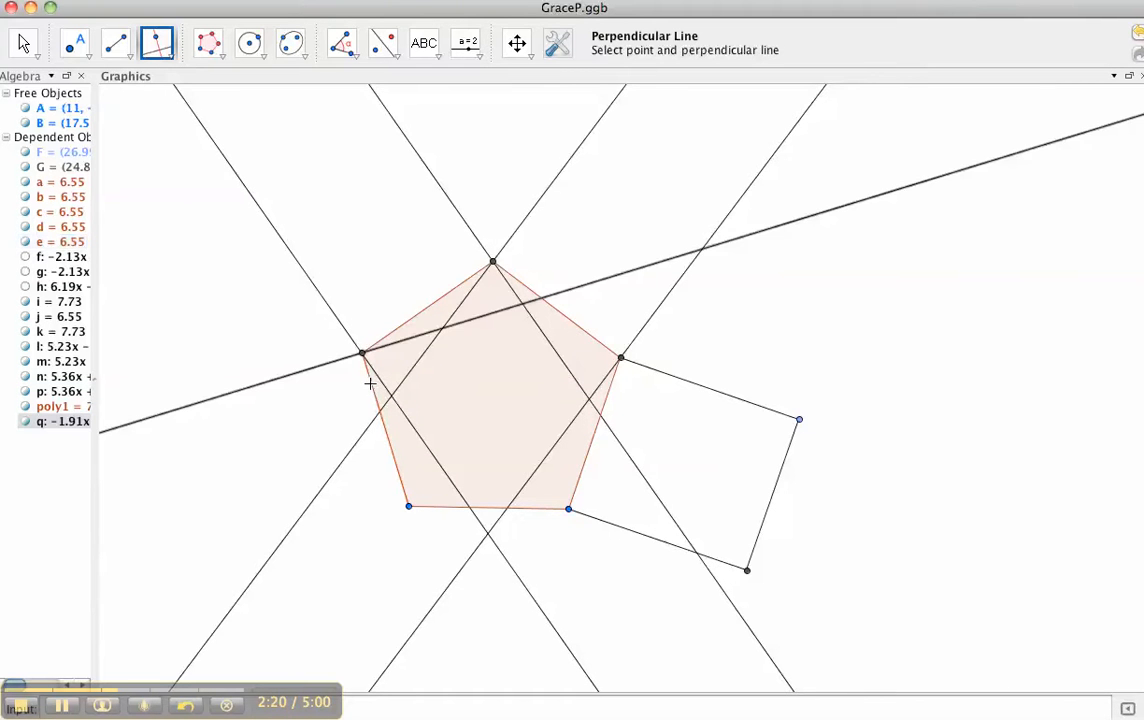
{"action": "left_click", "coordinate": [396, 476]}
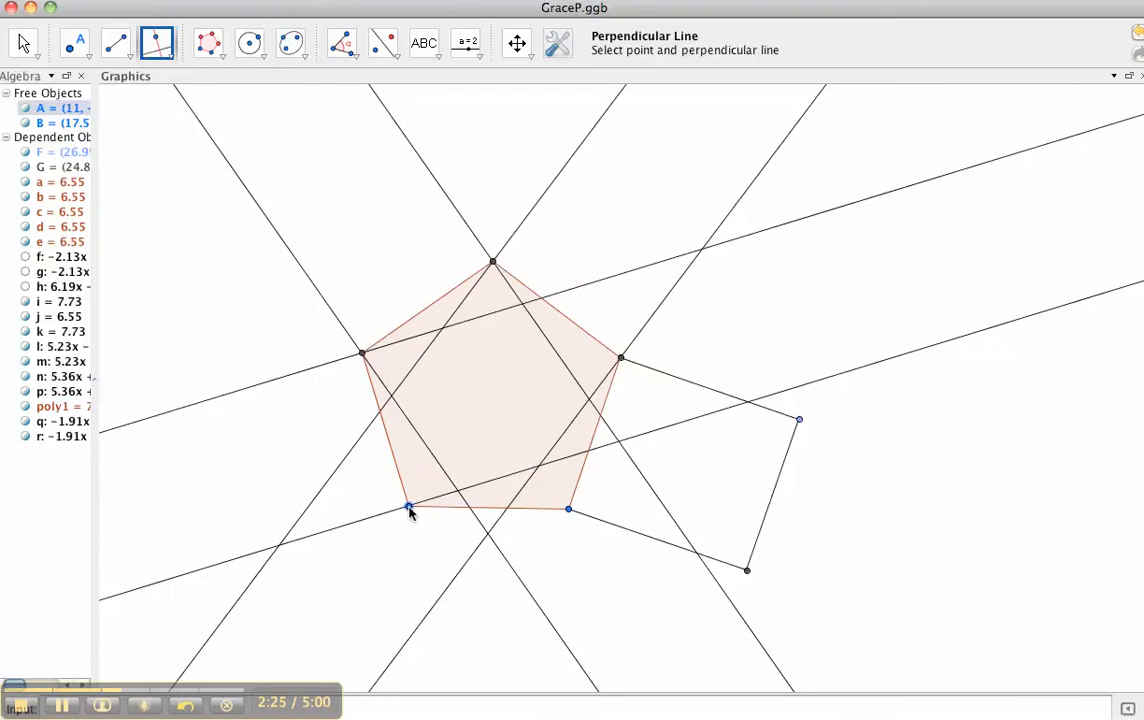
Construct two lines perpendicular to the pentagon's bottom side, one through each of its endpoints.
{"action": "left_click", "coordinate": [409, 508]}
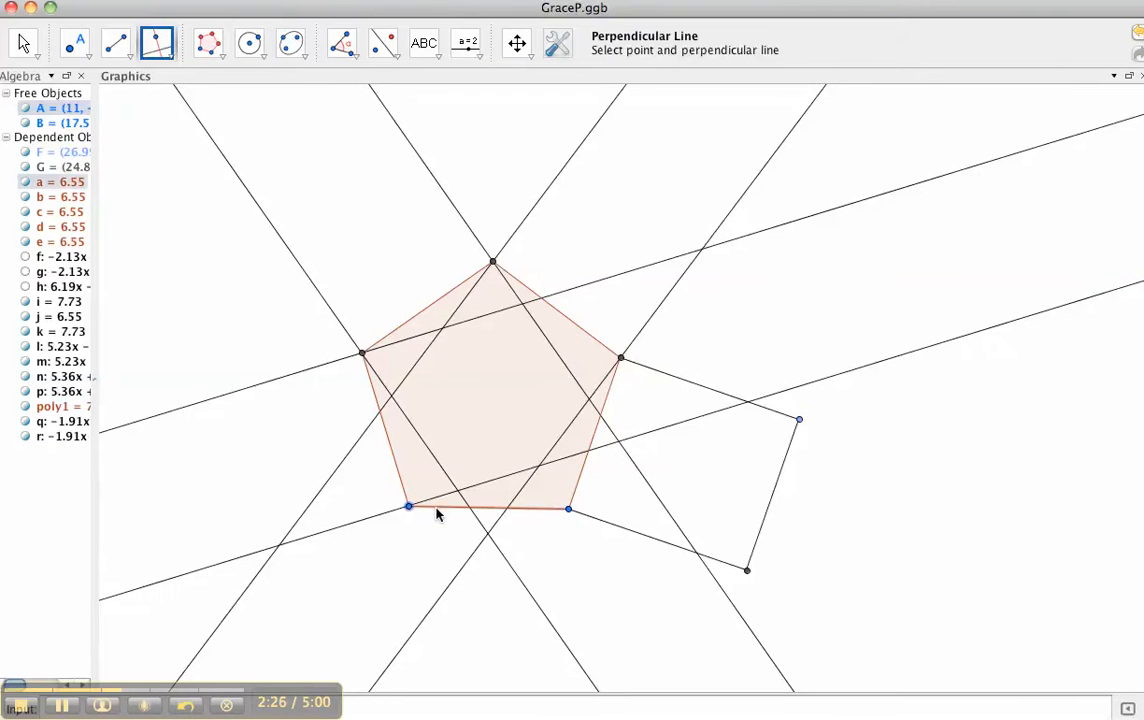
{"action": "left_click", "coordinate": [563, 509]}
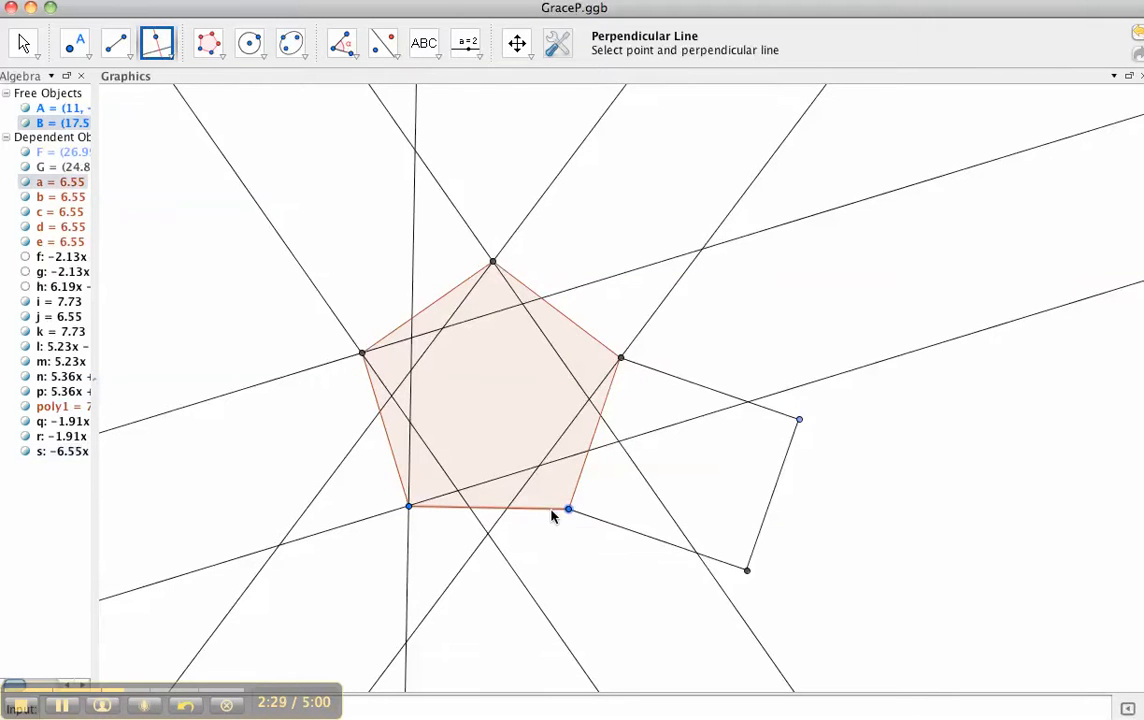
{"action": "left_click", "coordinate": [551, 511]}
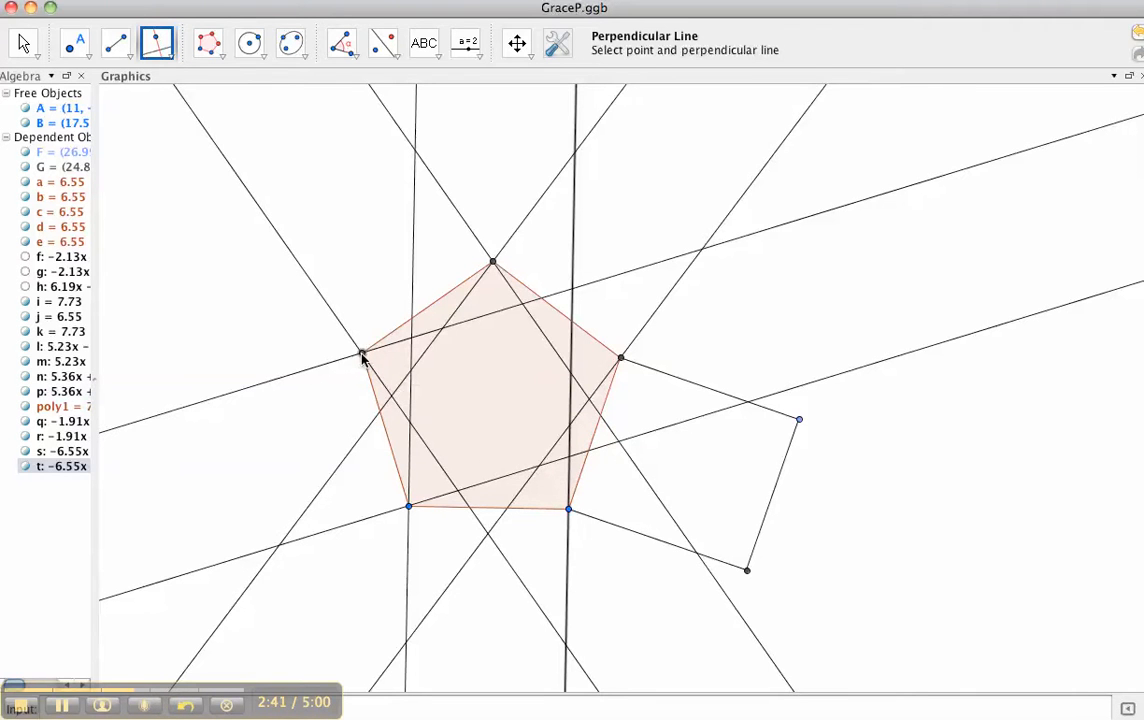
Construct perpendiculars from the left vertex to the pentagon's lower-right side and from the top vertex to its bottom side.
{"action": "left_click", "coordinate": [594, 437]}
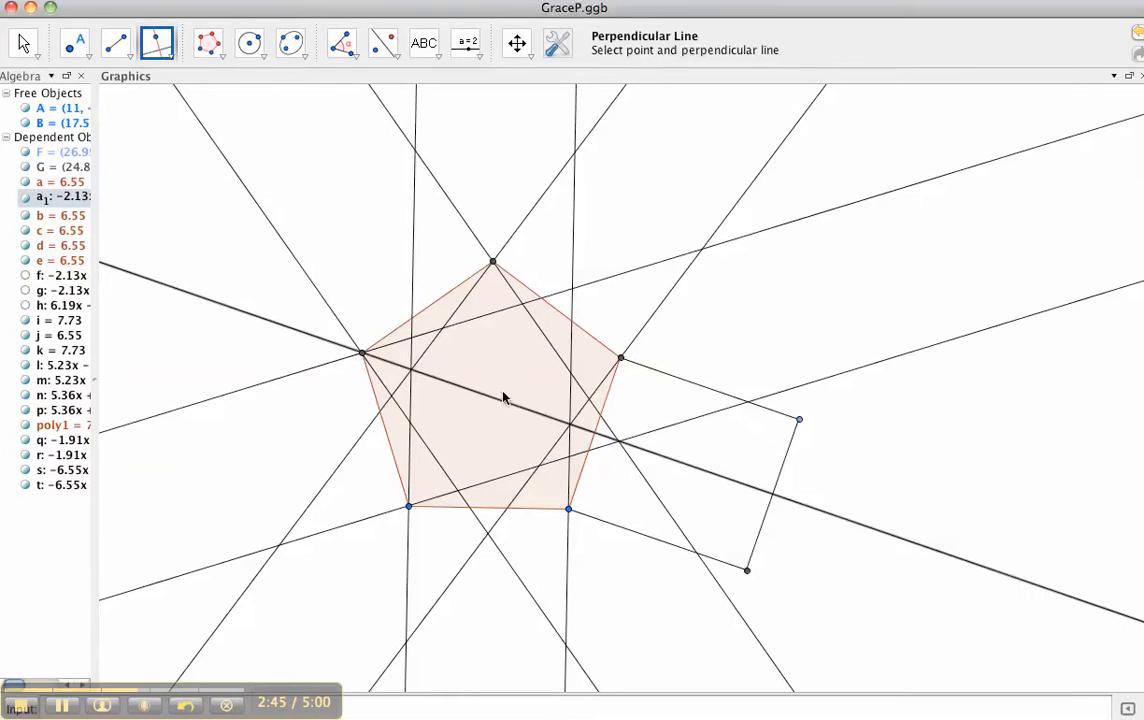
{"action": "left_click", "coordinate": [487, 508]}
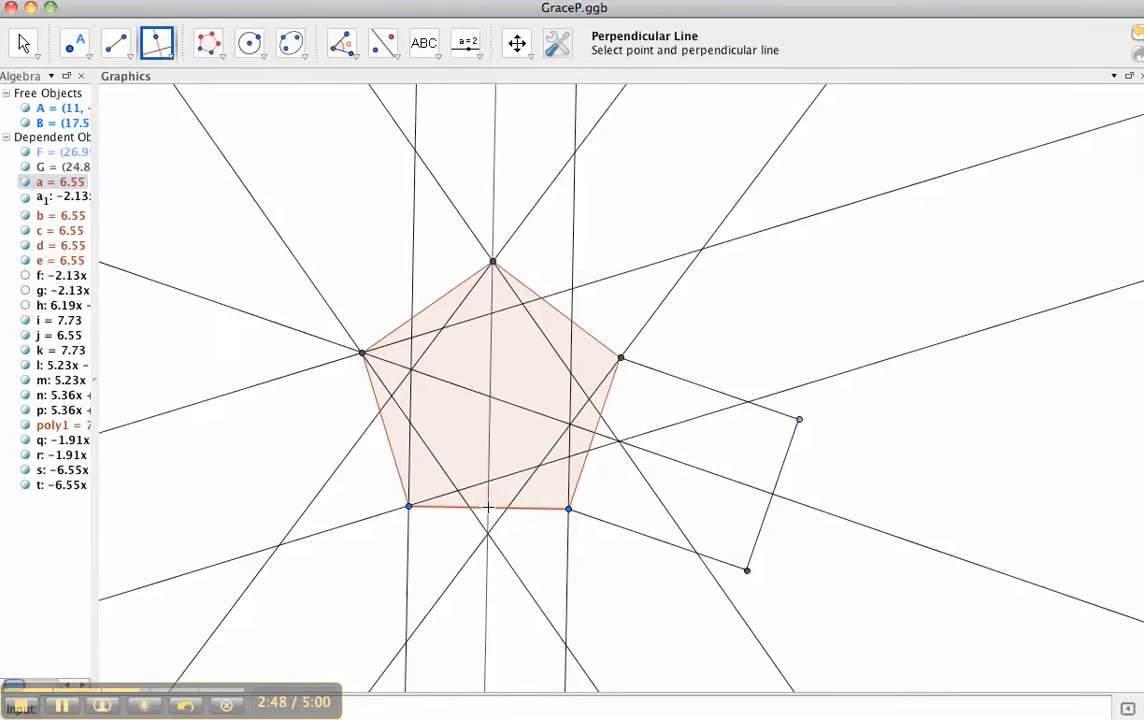
{"action": "left_click", "coordinate": [492, 261]}
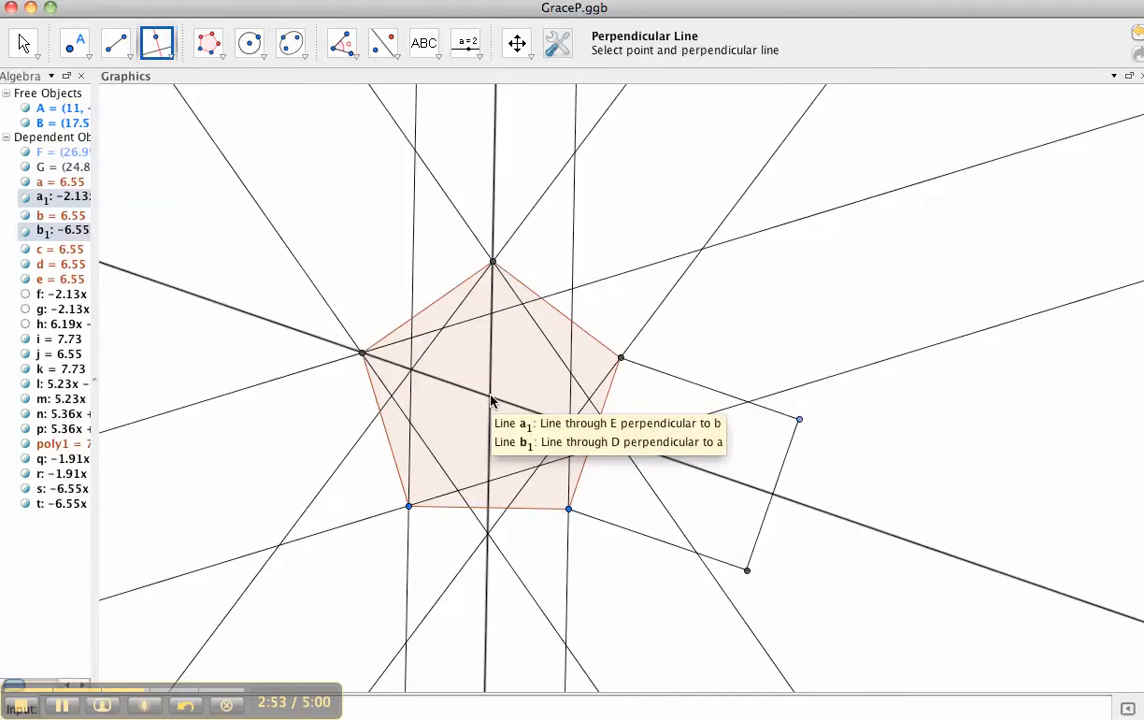
Draw a circle centred where the two vertex perpendiculars cross inside the pentagon, passing through the lower outer corner of the rectangle.
{"action": "left_click", "coordinate": [250, 45]}
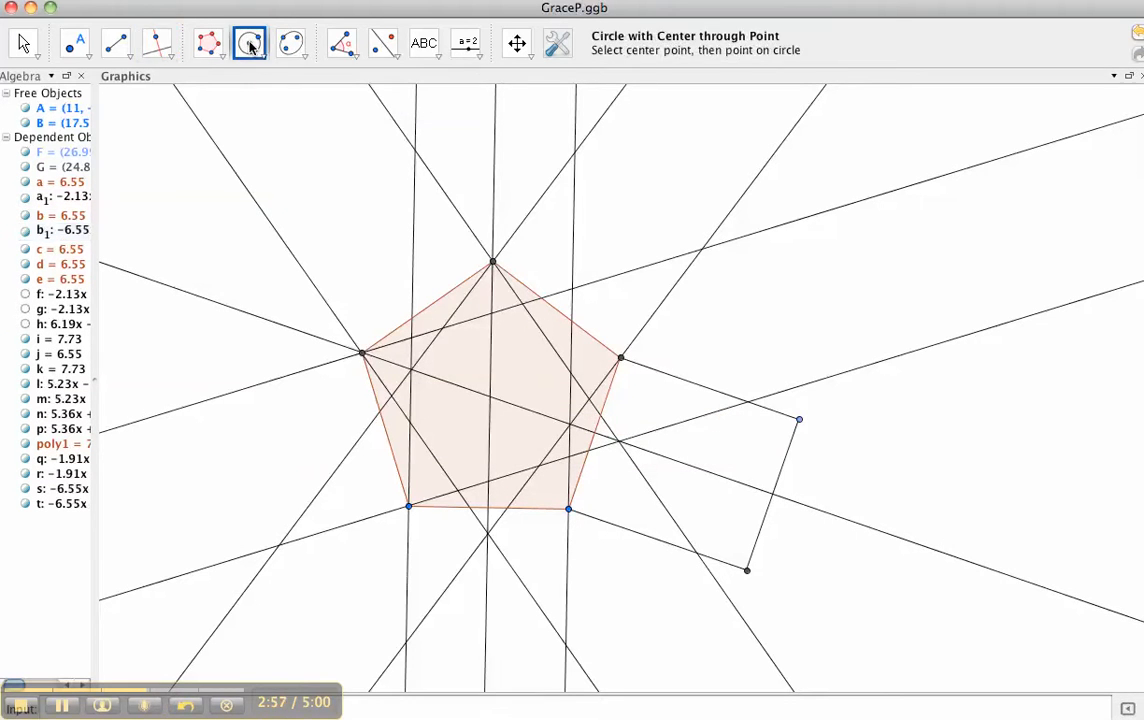
{"action": "left_click", "coordinate": [490, 397]}
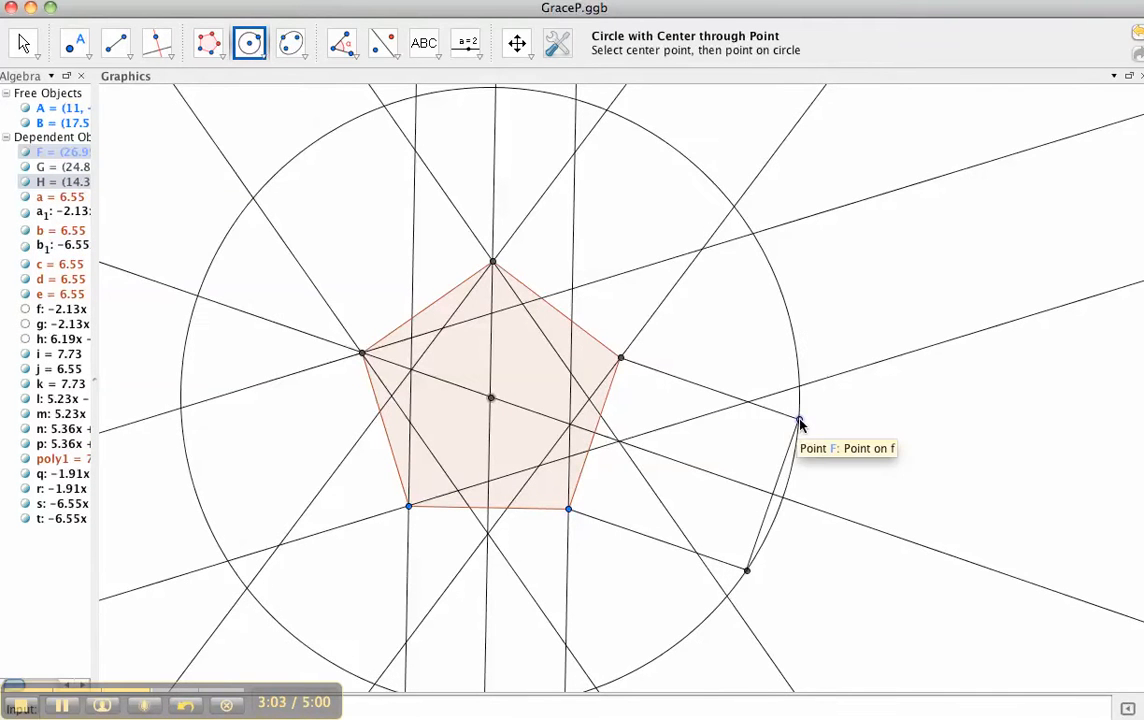
{"action": "left_click", "coordinate": [747, 572]}
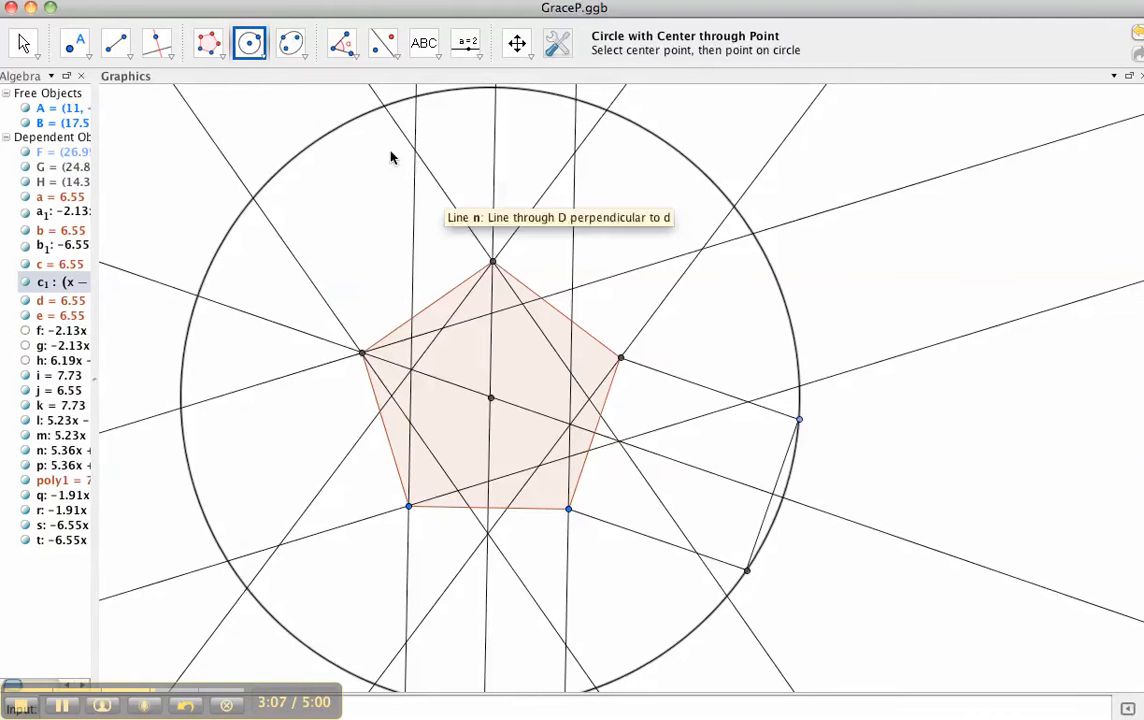
Mark six points where the circle meets the perpendicular lines, from the right side around the top to the upper left.
{"action": "left_click", "coordinate": [69, 50]}
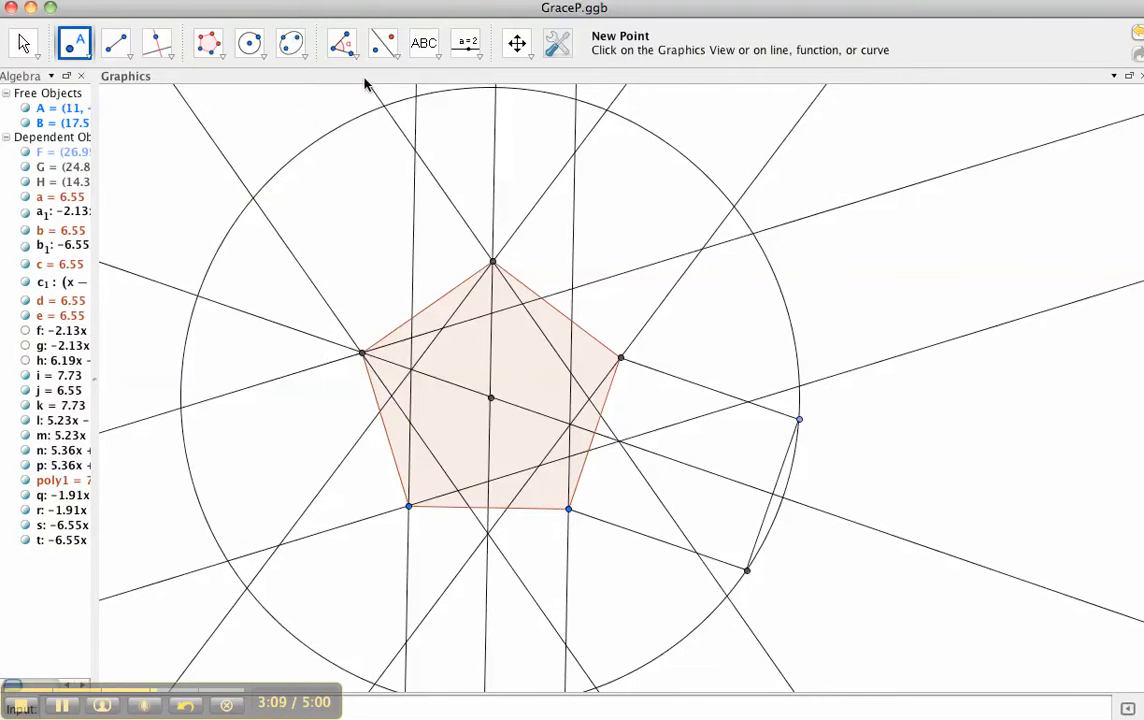
{"action": "left_click", "coordinate": [800, 387]}
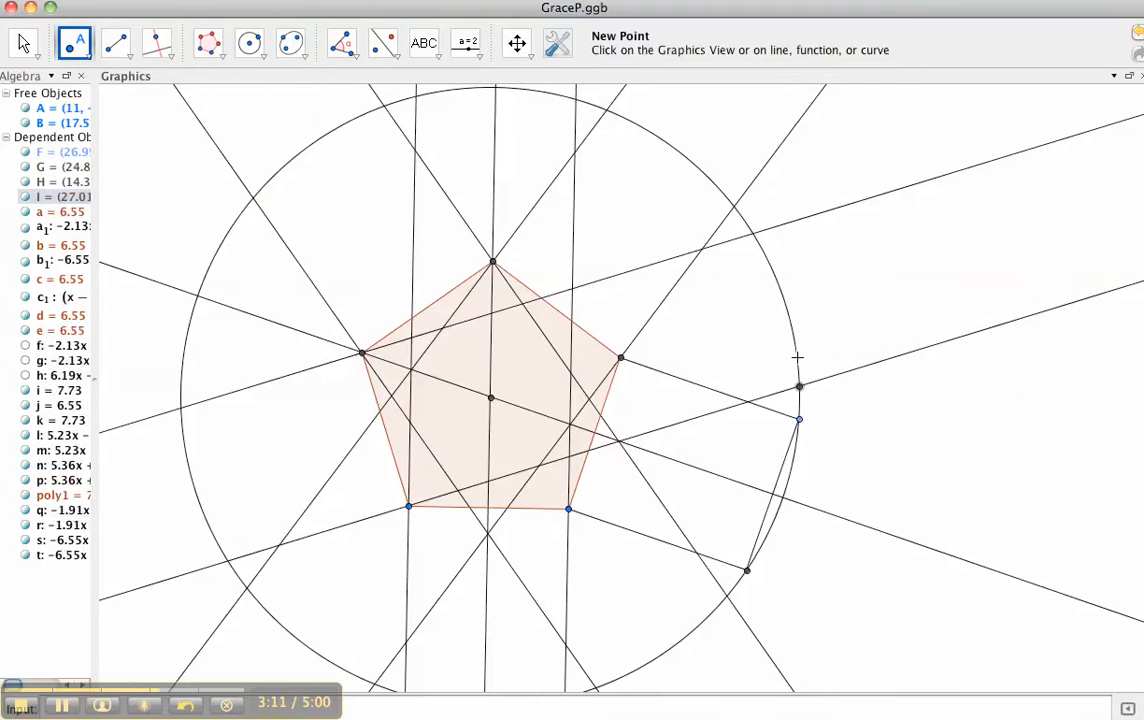
{"action": "left_click", "coordinate": [754, 235]}
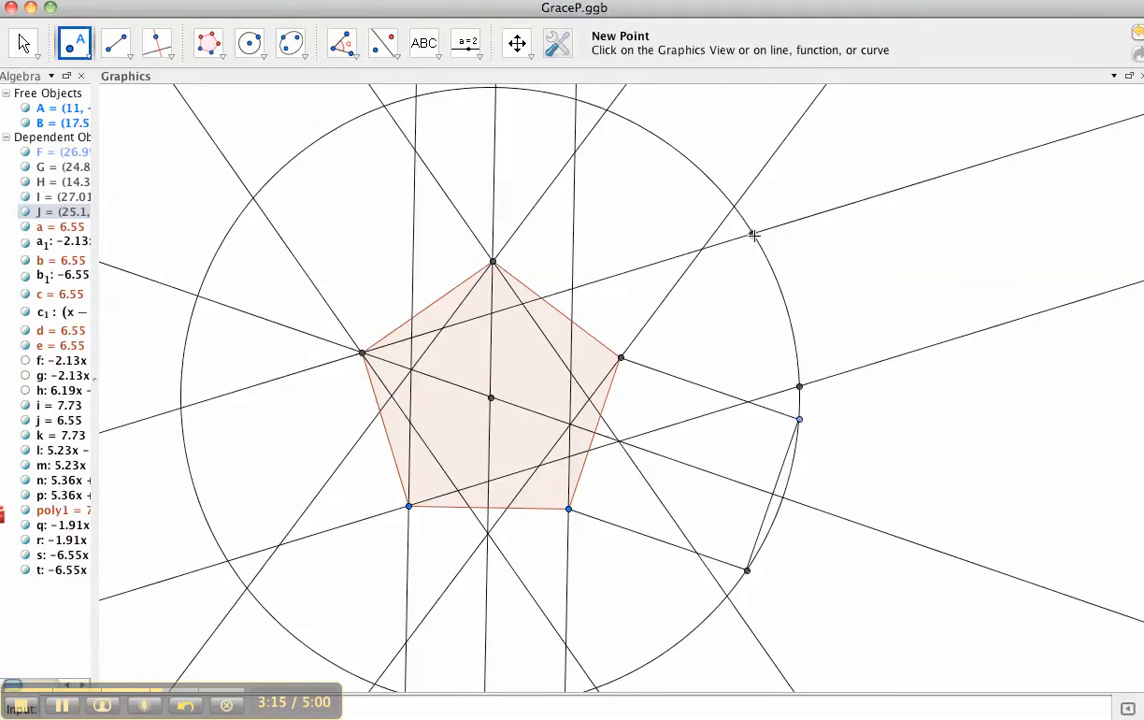
{"action": "left_click", "coordinate": [735, 210]}
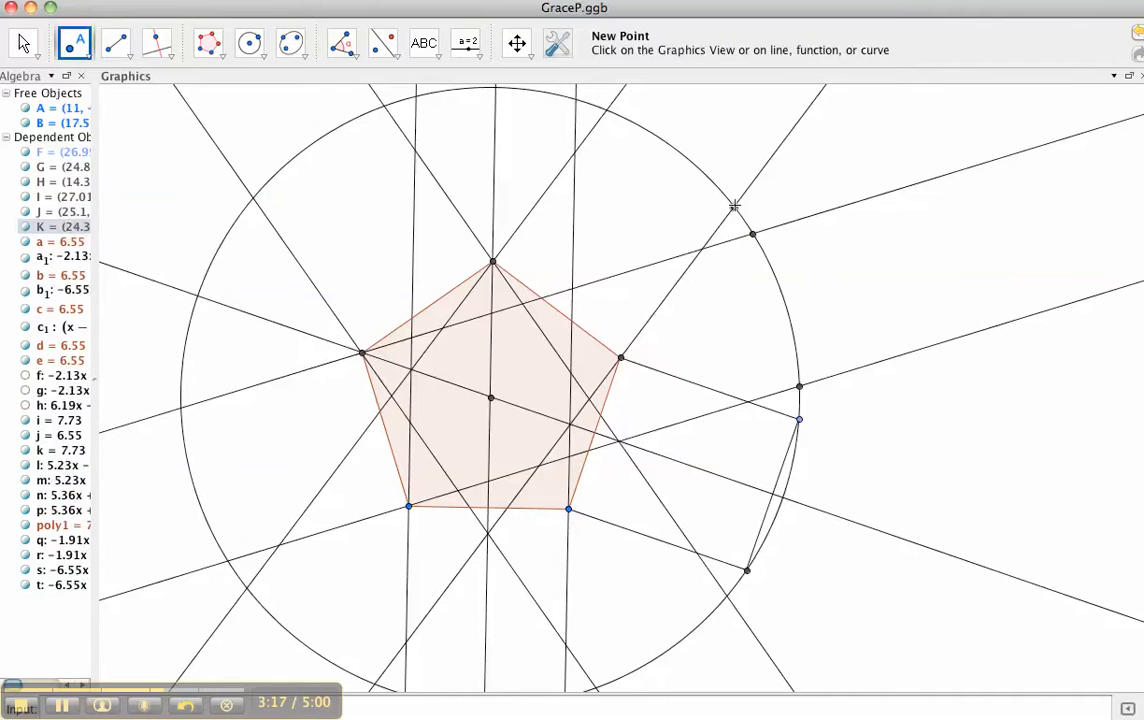
{"action": "left_click", "coordinate": [607, 112]}
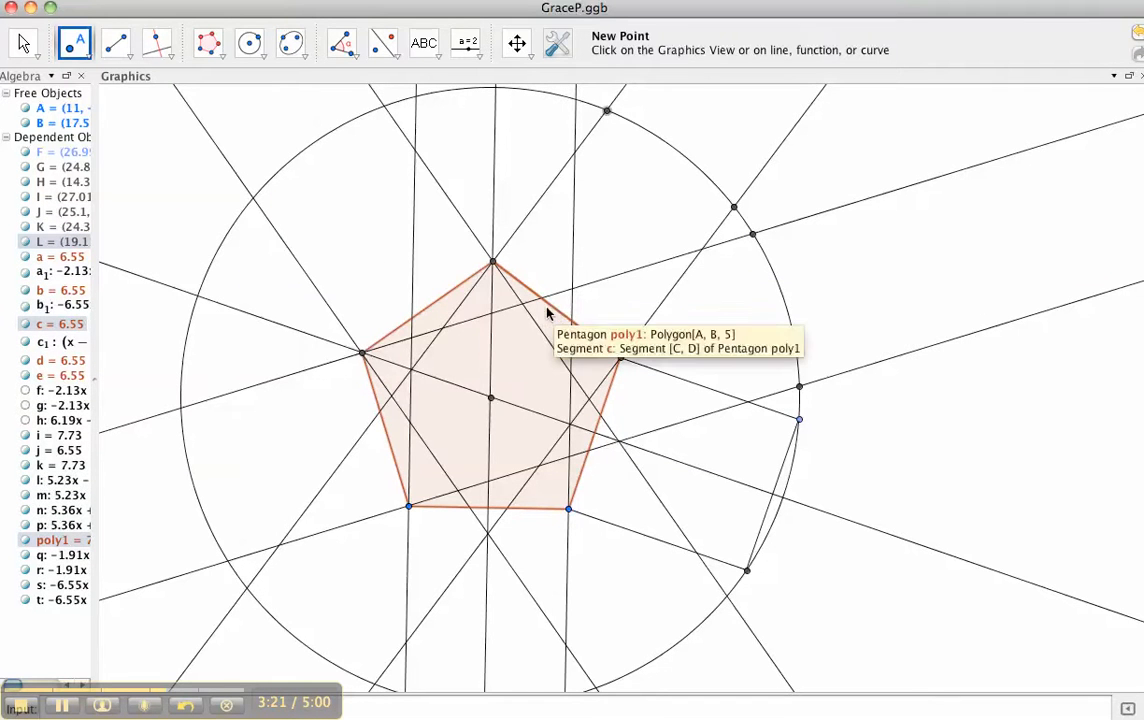
{"action": "left_click", "coordinate": [384, 106]}
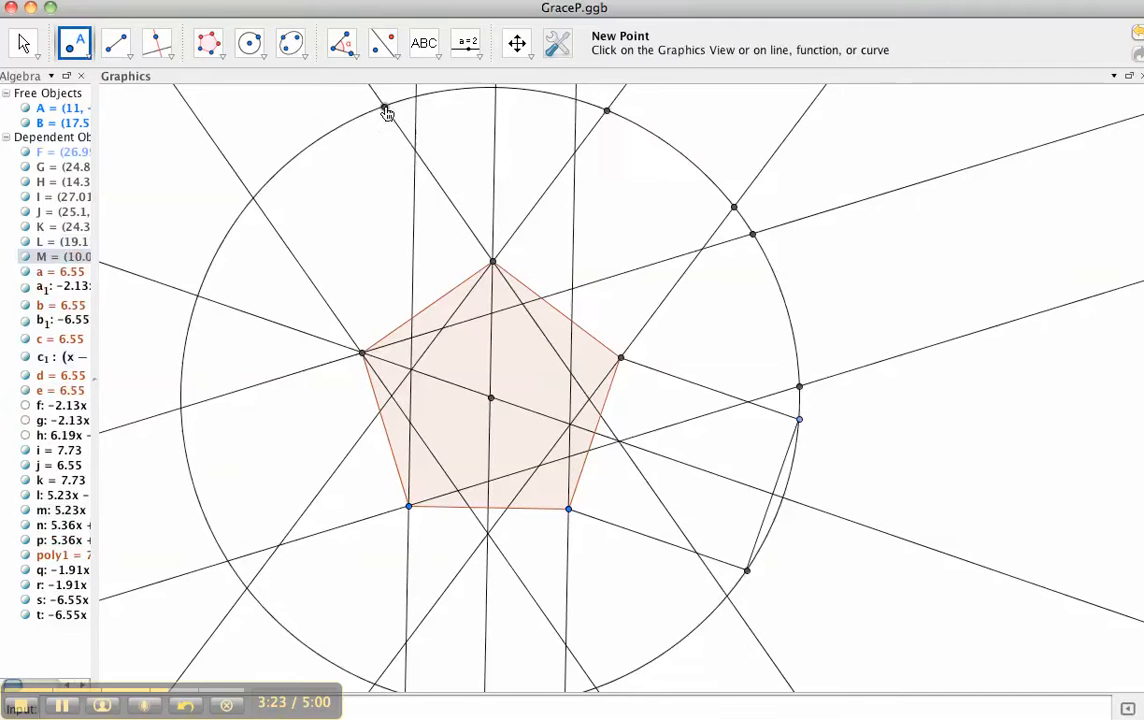
{"action": "left_click", "coordinate": [254, 198]}
Draw the outer segment of the lower-left rectangle between the points where that side's two perpendiculars meet the circle.
{"action": "left_click", "coordinate": [115, 43]}
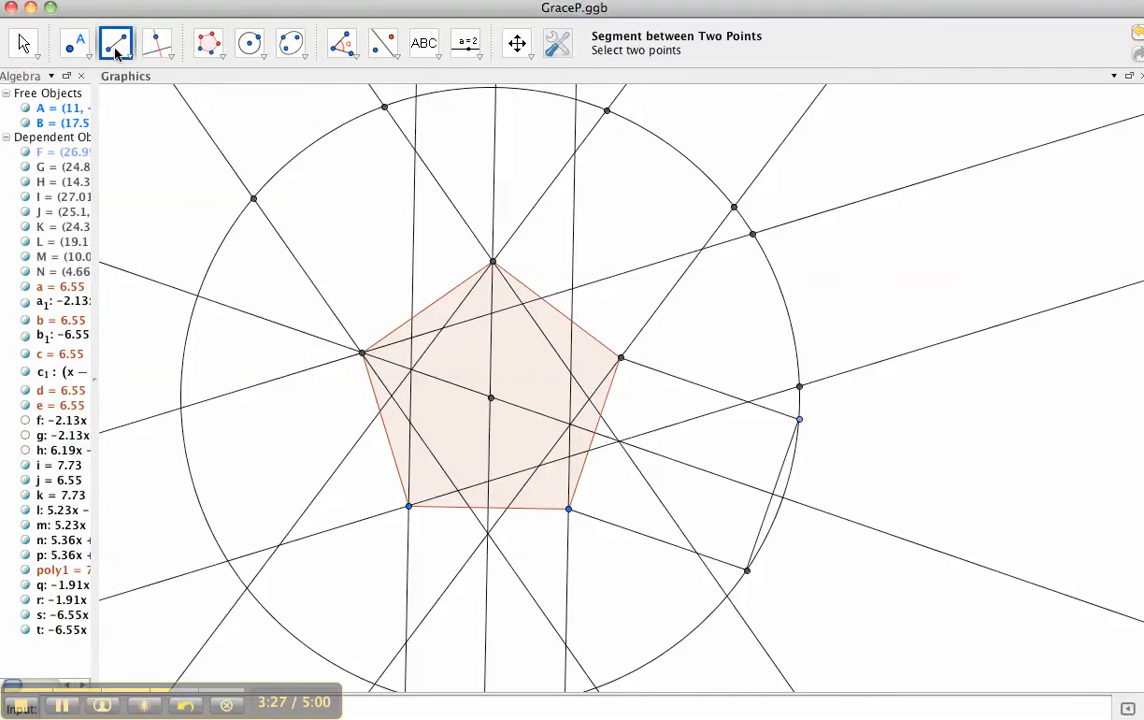
{"action": "left_click", "coordinate": [181, 409]}
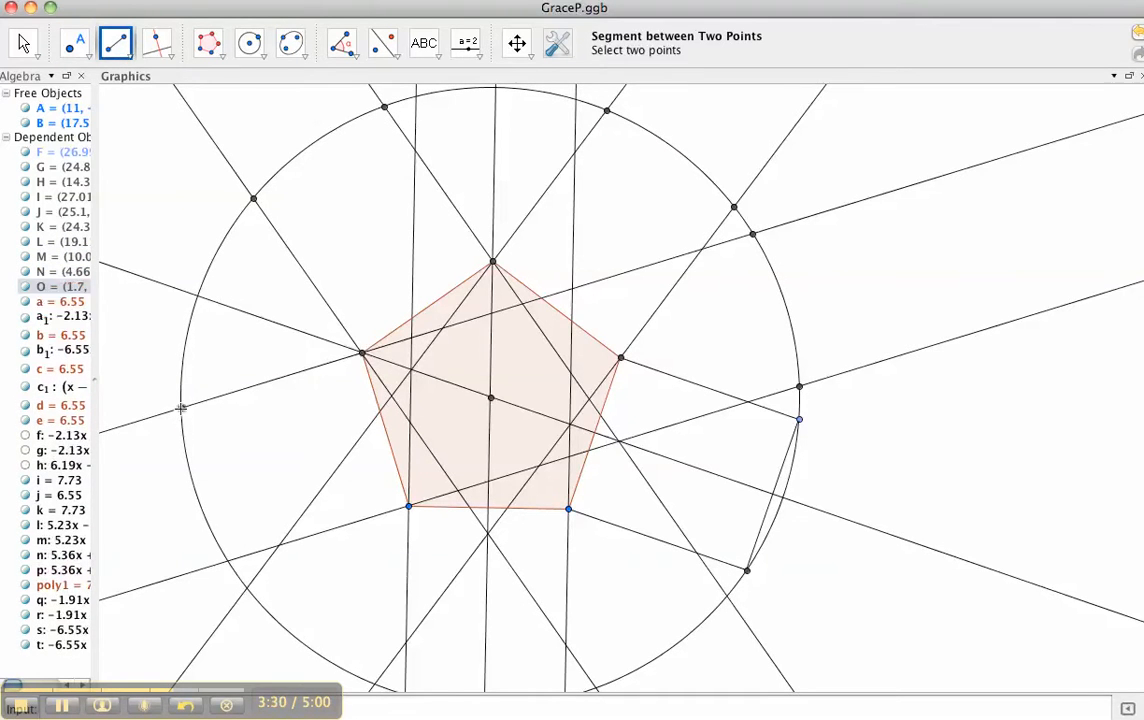
{"action": "left_click", "coordinate": [227, 561]}
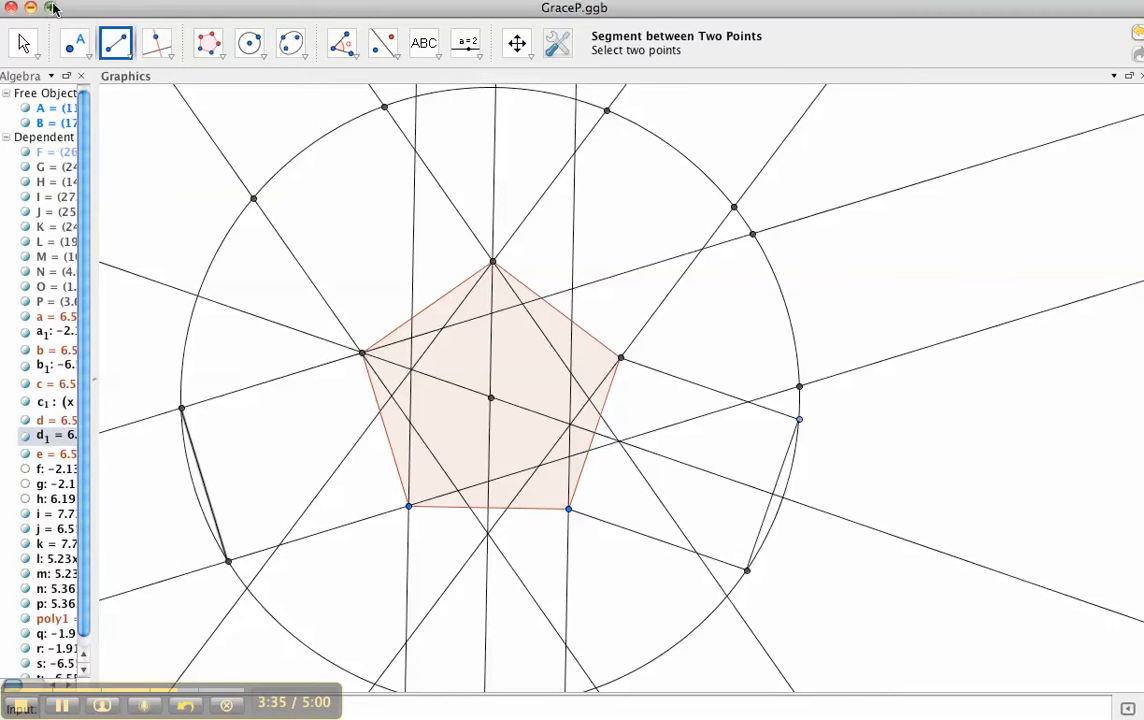
Shrink the construction by moving the pentagon's lower-left vertex inward, and draw the outer segment of the bottom rectangle between its circle intersections.
{"action": "left_click", "coordinate": [24, 42]}
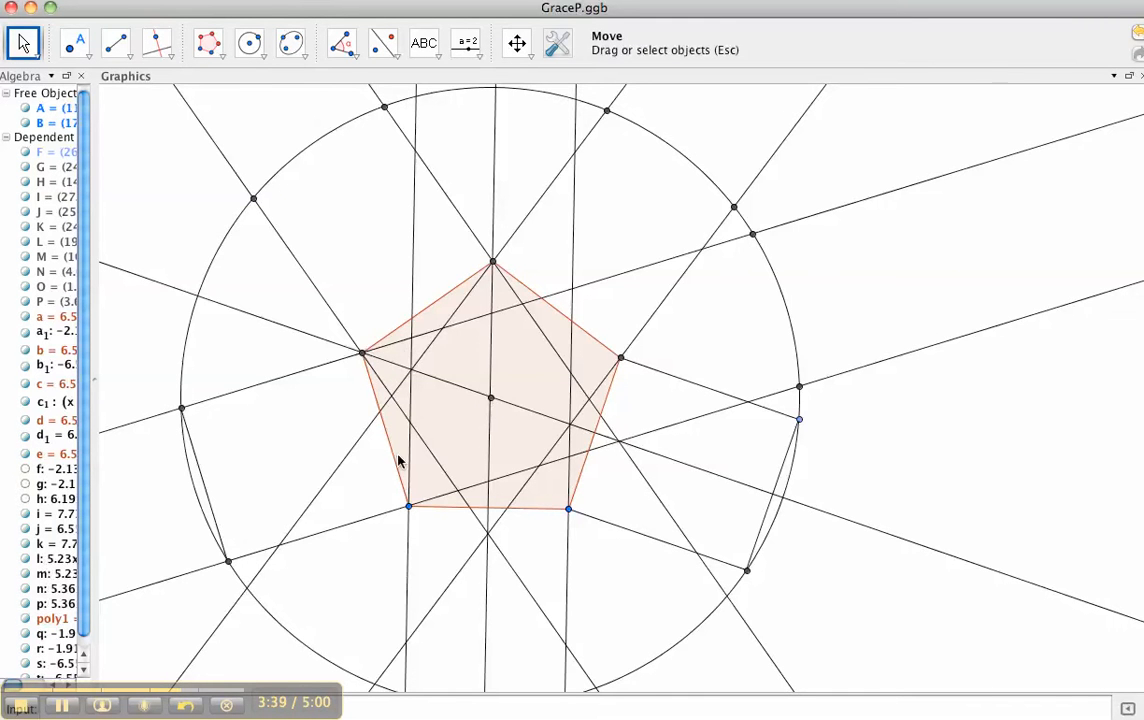
{"action": "left_click_drag", "start_coordinate": [409, 508], "coordinate": [470, 510]}
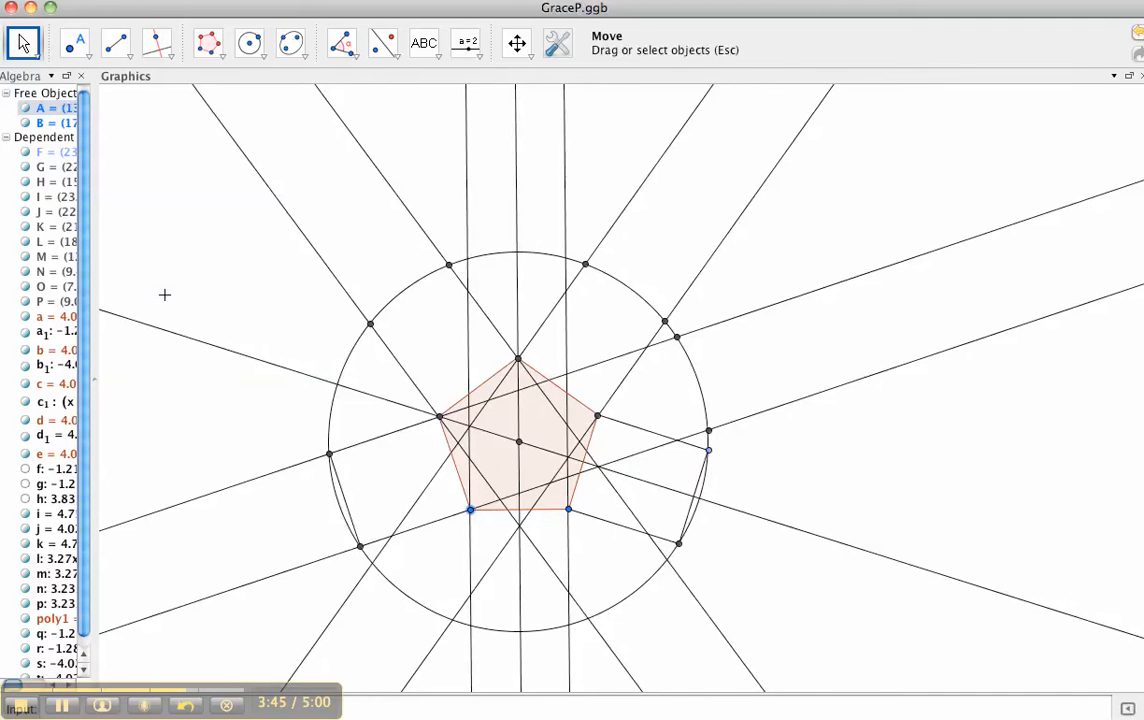
{"action": "left_click", "coordinate": [117, 44]}
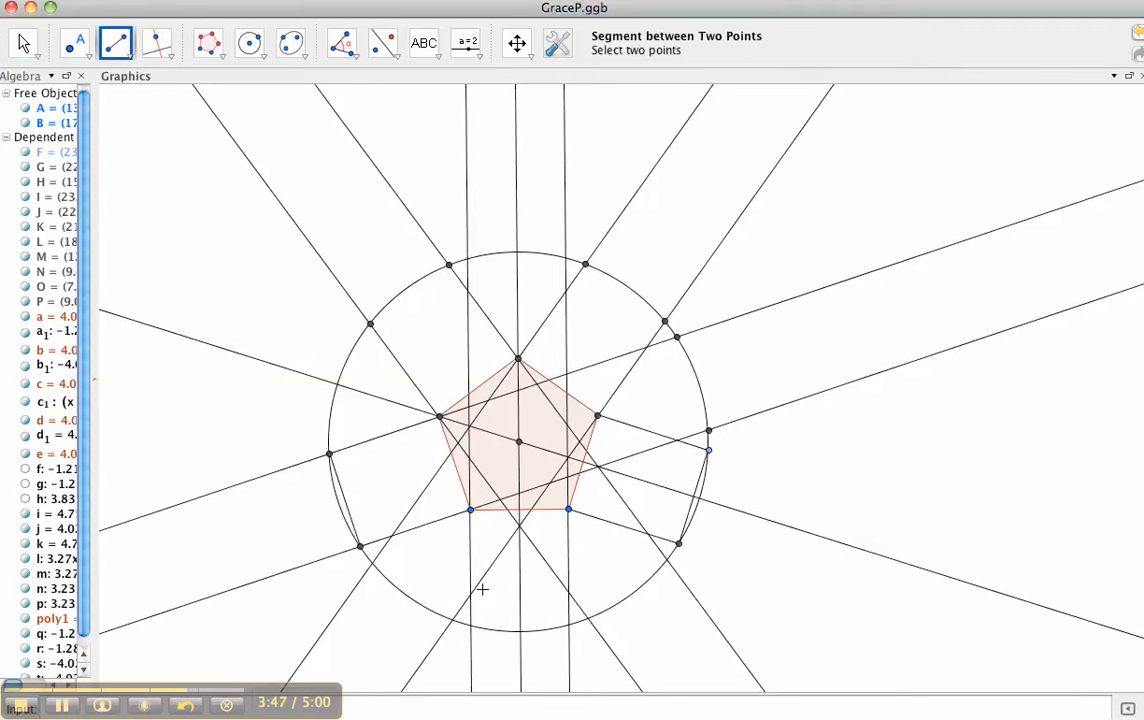
{"action": "left_click", "coordinate": [471, 627]}
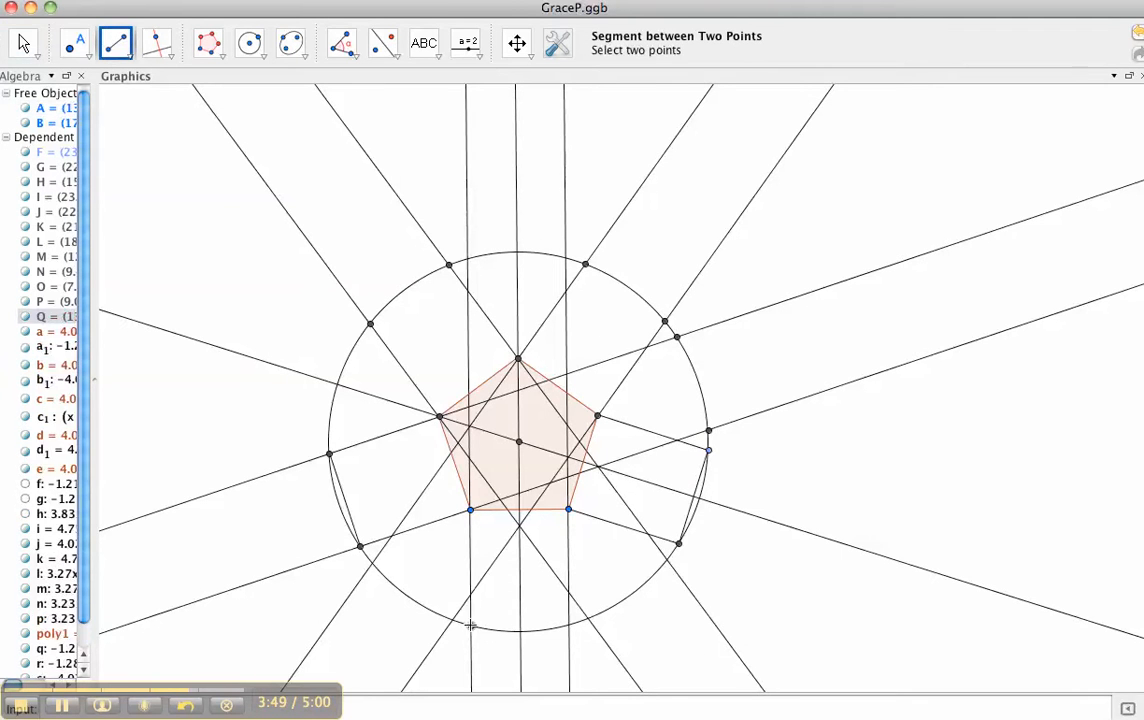
{"action": "left_click", "coordinate": [570, 628]}
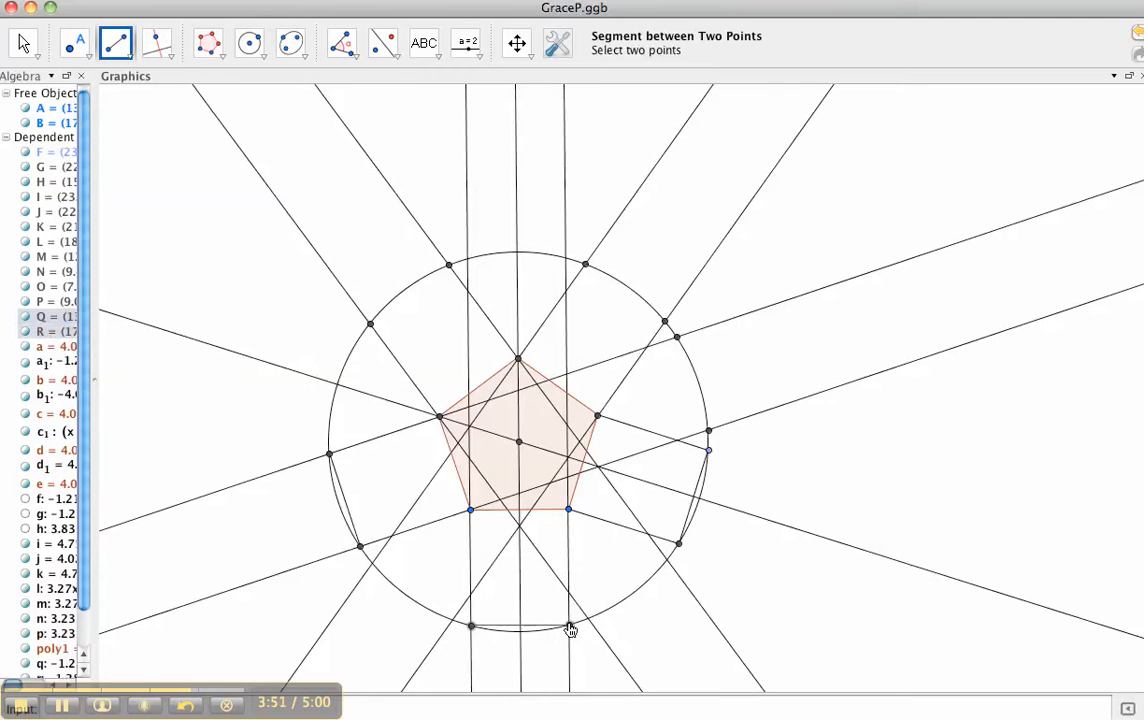
Draw the outer segments of the upper-left and upper-right rectangles between their pairs of points on the circle.
{"action": "left_click", "coordinate": [370, 325]}
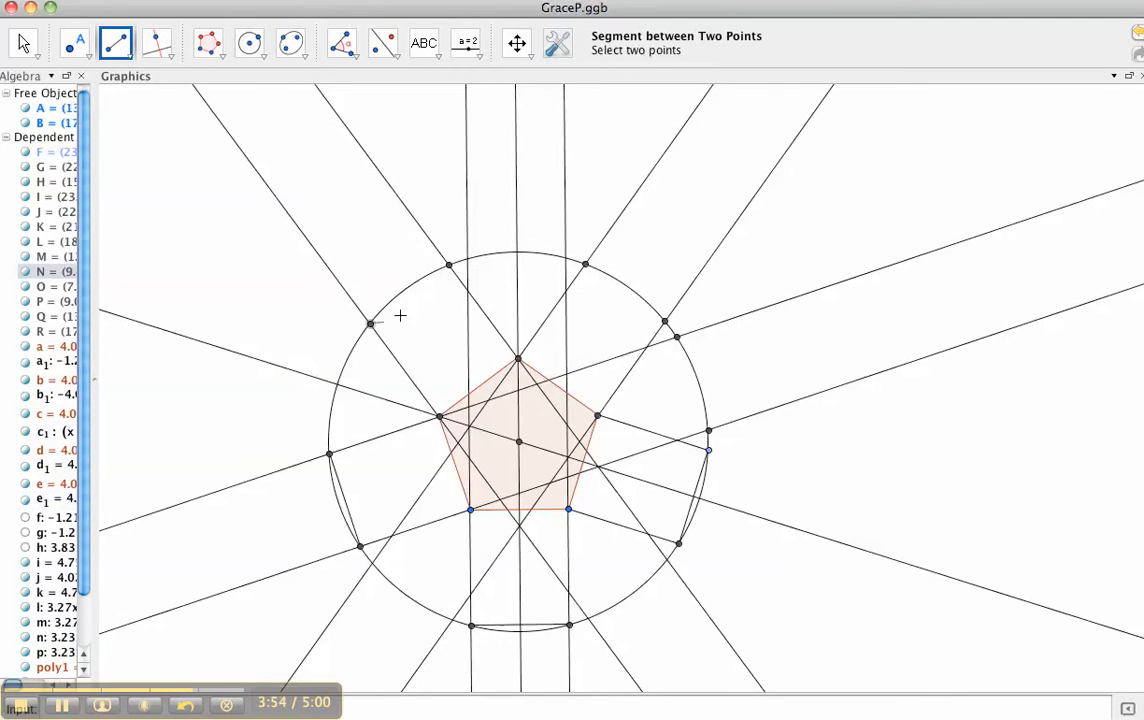
{"action": "left_click", "coordinate": [586, 264]}
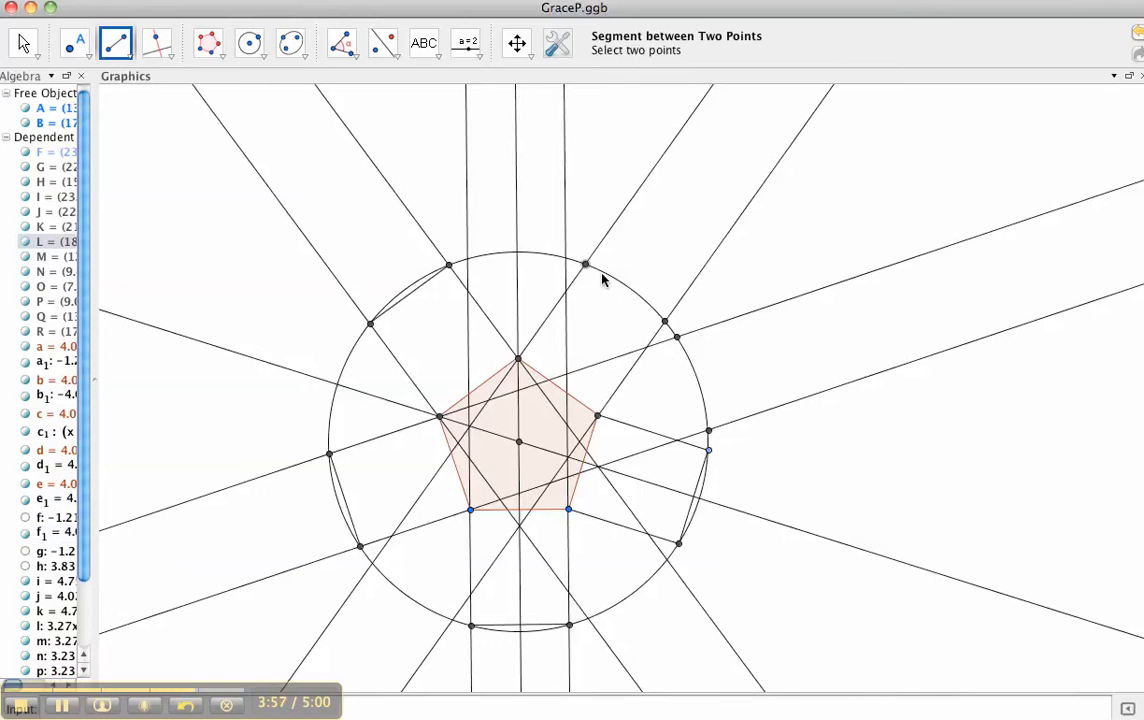
{"action": "left_click", "coordinate": [666, 323]}
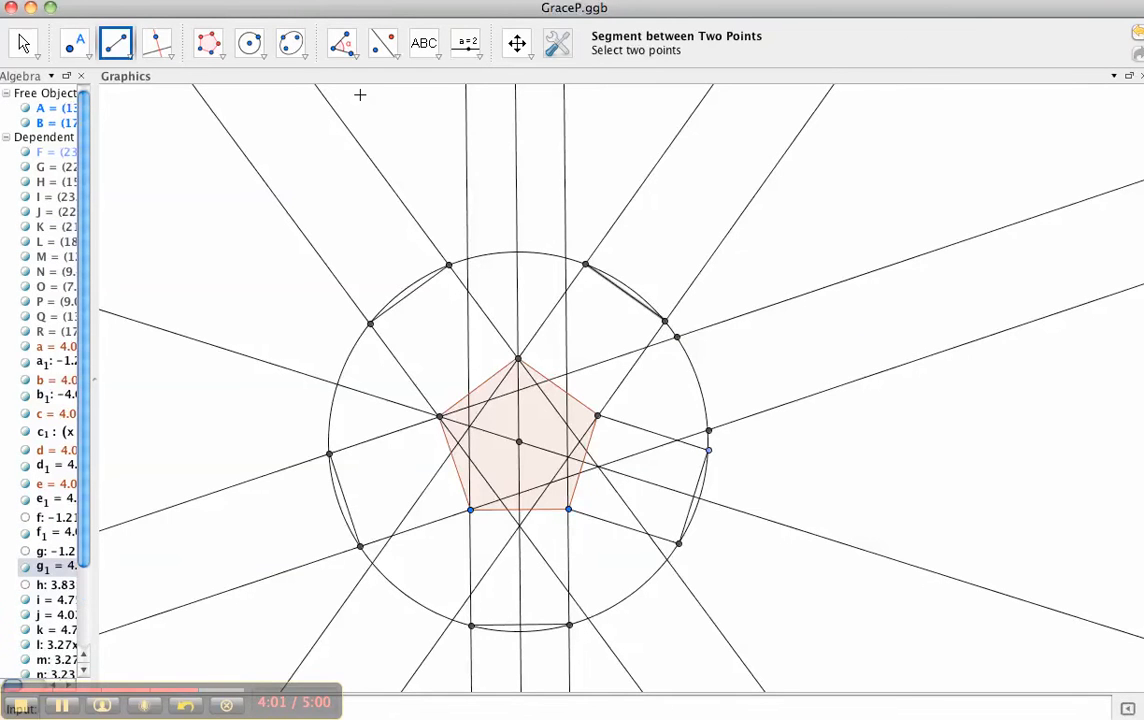
Construct a regular polygon with 5 vertices on the outer side of the lower-right rectangle.
{"action": "left_click", "coordinate": [207, 42]}
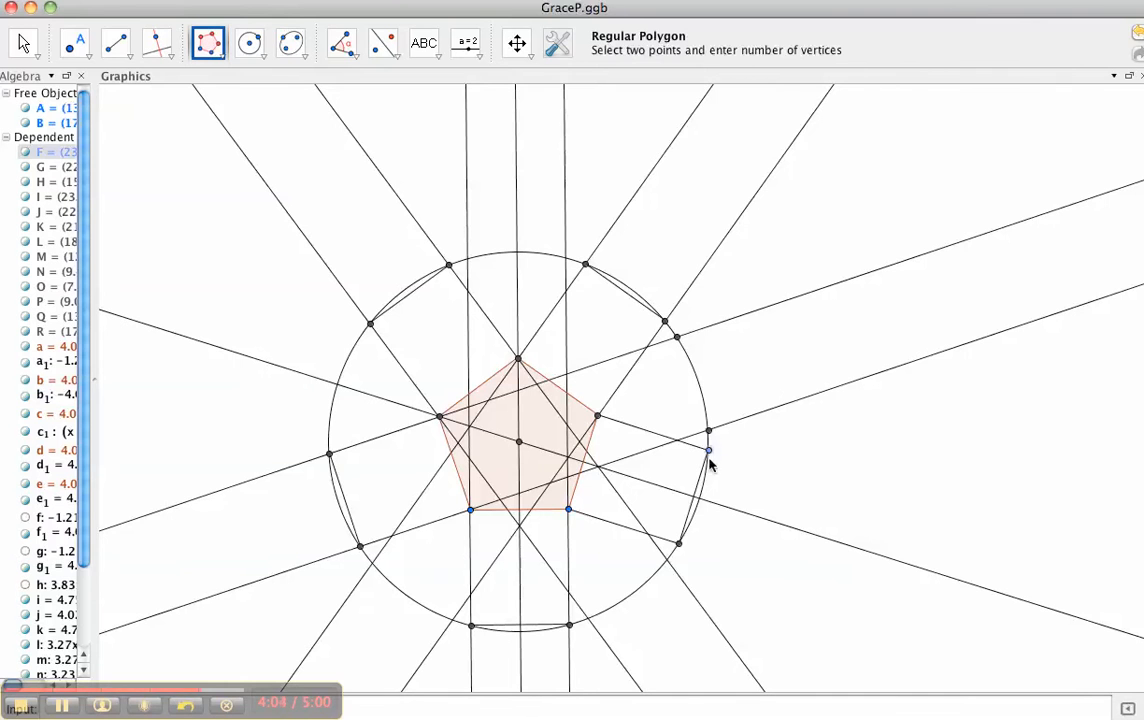
{"action": "left_click", "coordinate": [678, 544]}
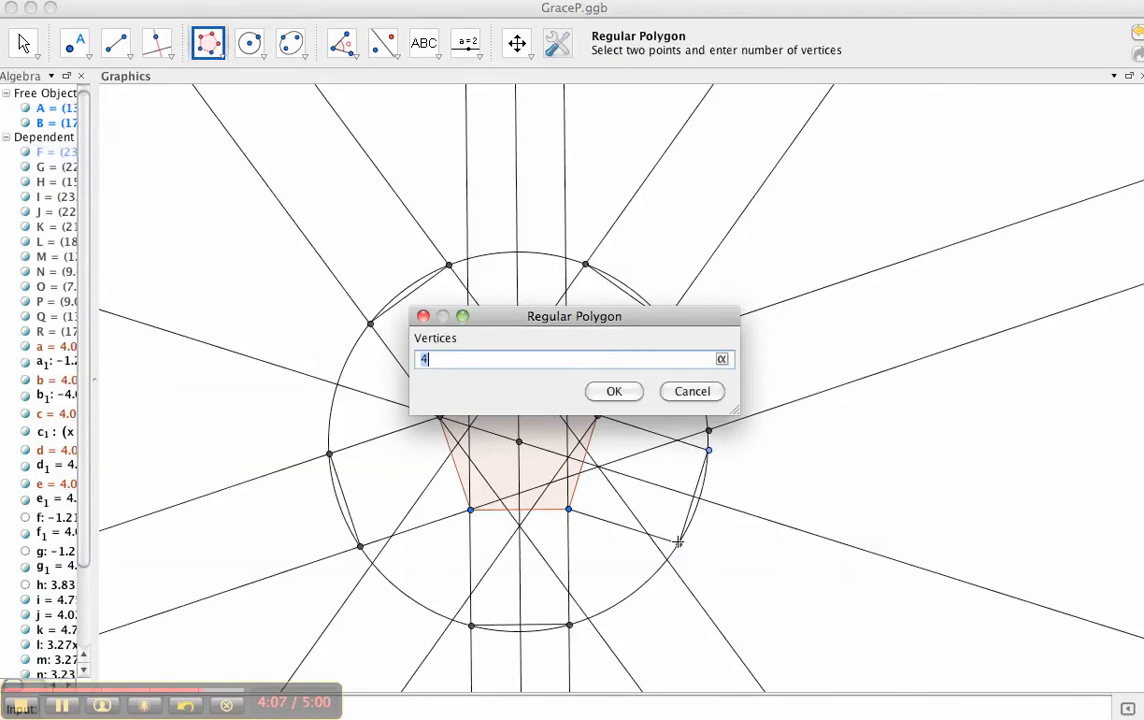
{"action": "type", "text": "5"}
{"action": "key", "text": "Return"}
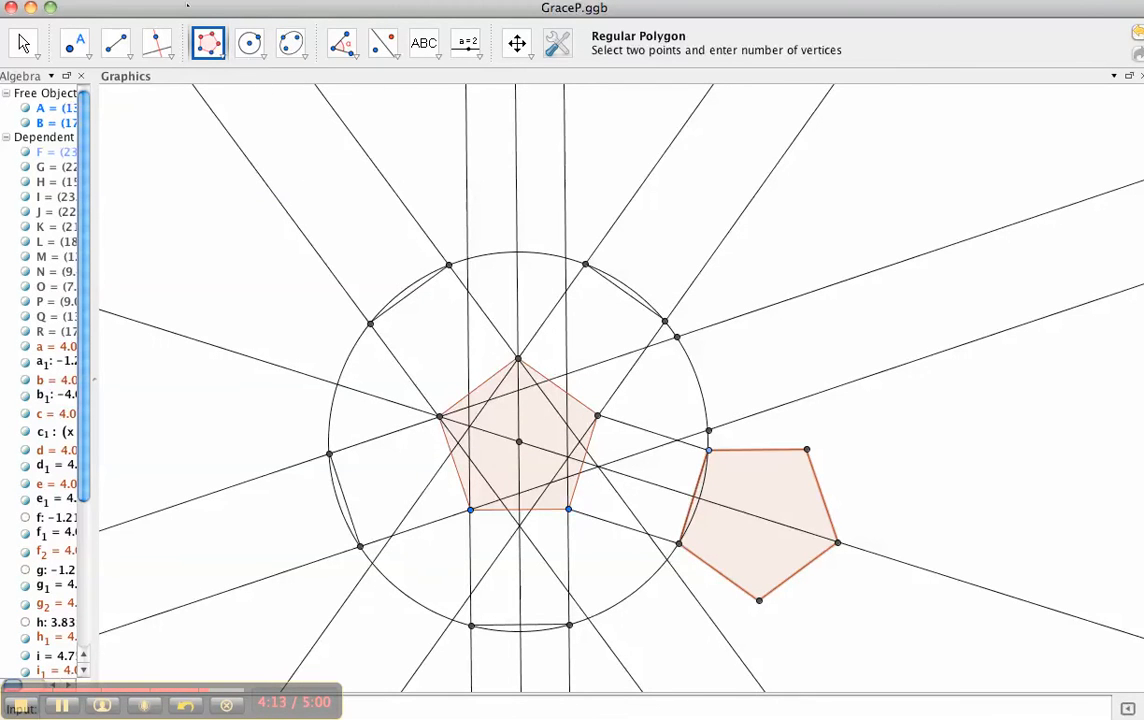
Create a polygon over the rectangle on the pentagon's upper-right side, using its two circle points and the side's two endpoints.
{"action": "left_click", "coordinate": [203, 55]}
{"action": "left_click", "coordinate": [222, 86]}
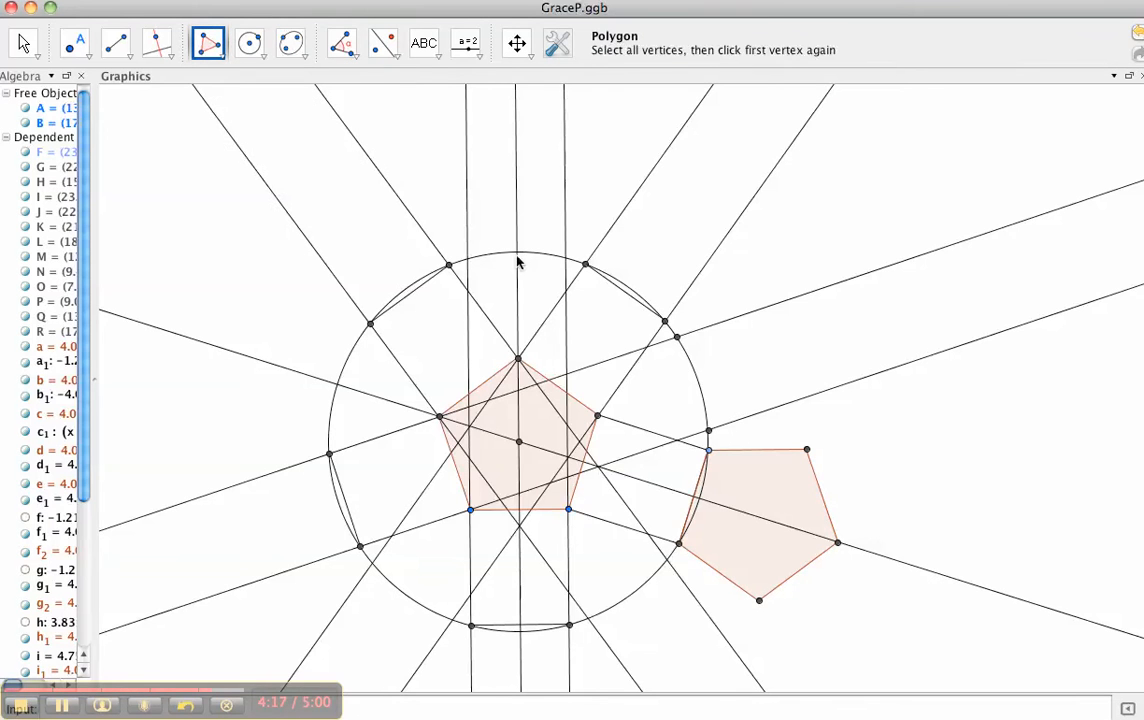
{"action": "left_click", "coordinate": [585, 265]}
{"action": "left_click", "coordinate": [665, 321]}
{"action": "left_click", "coordinate": [597, 417]}
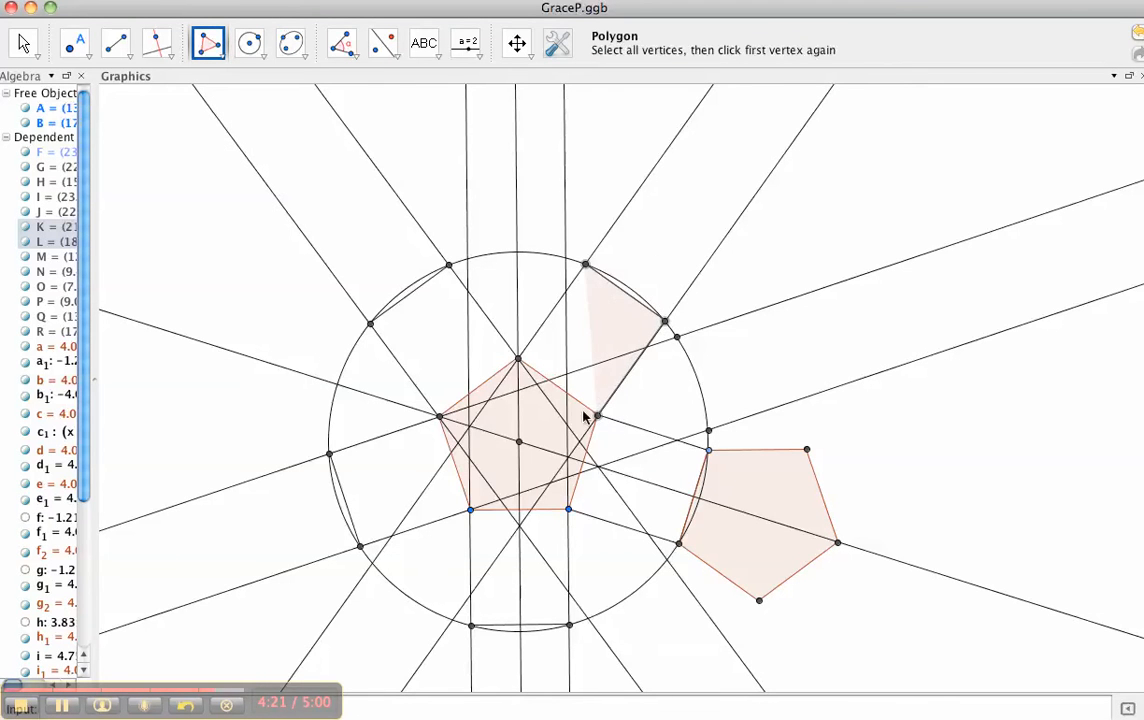
{"action": "left_click", "coordinate": [518, 358]}
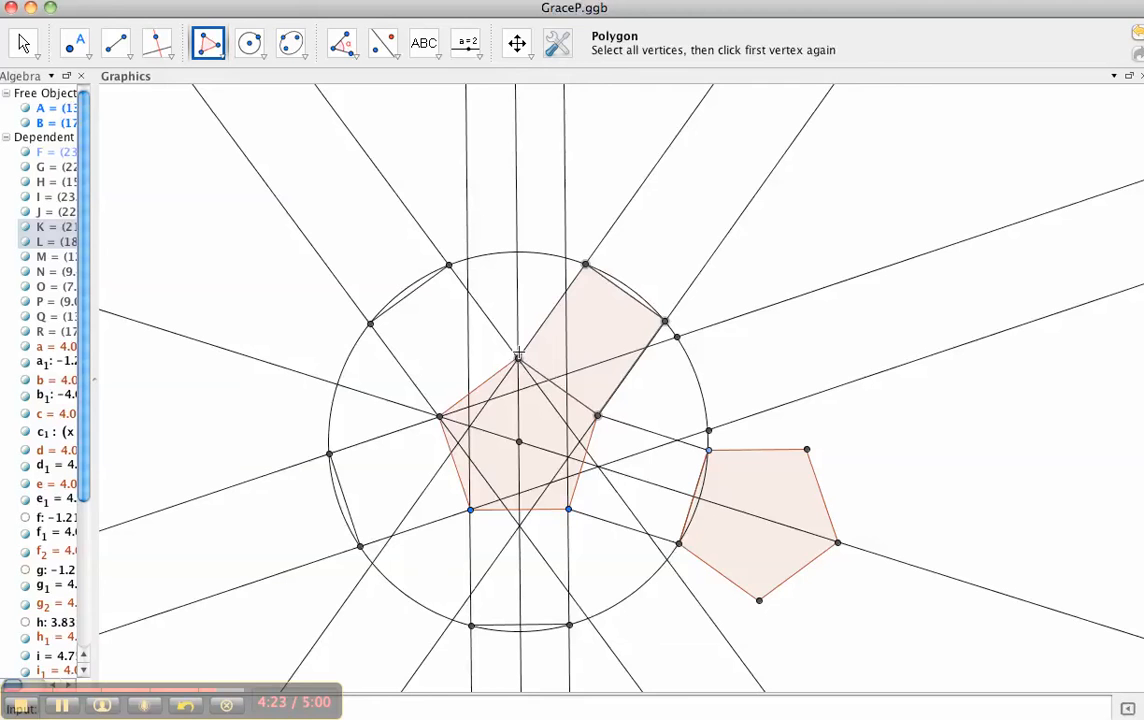
{"action": "left_click", "coordinate": [585, 265]}
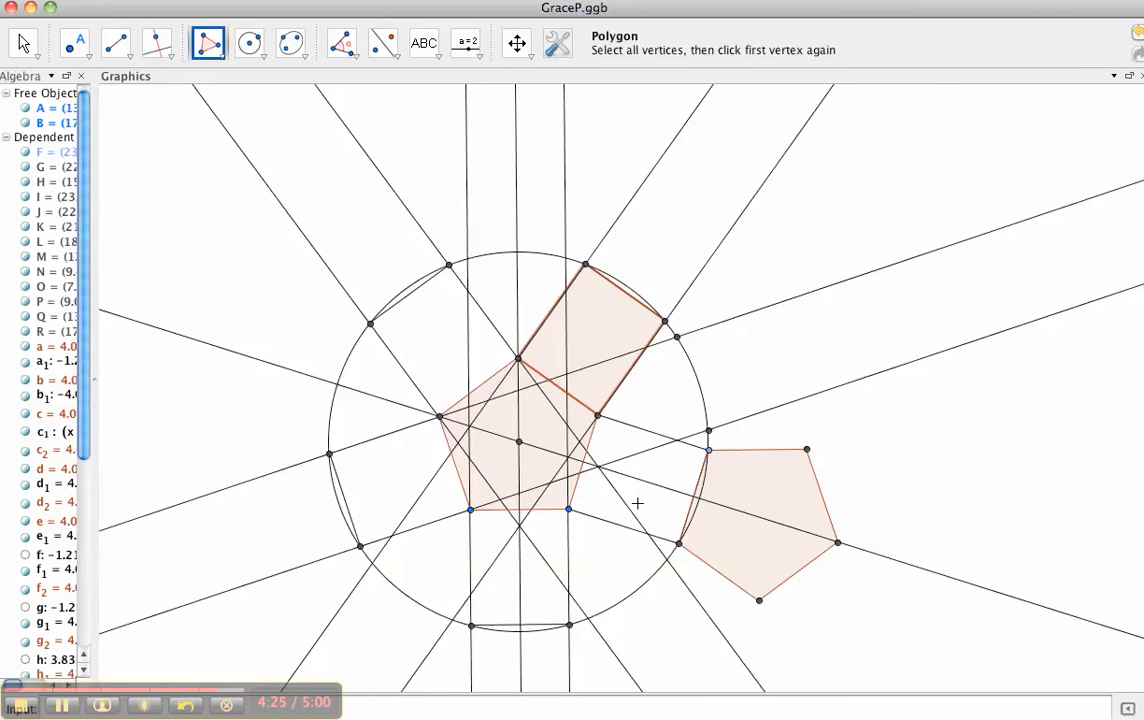